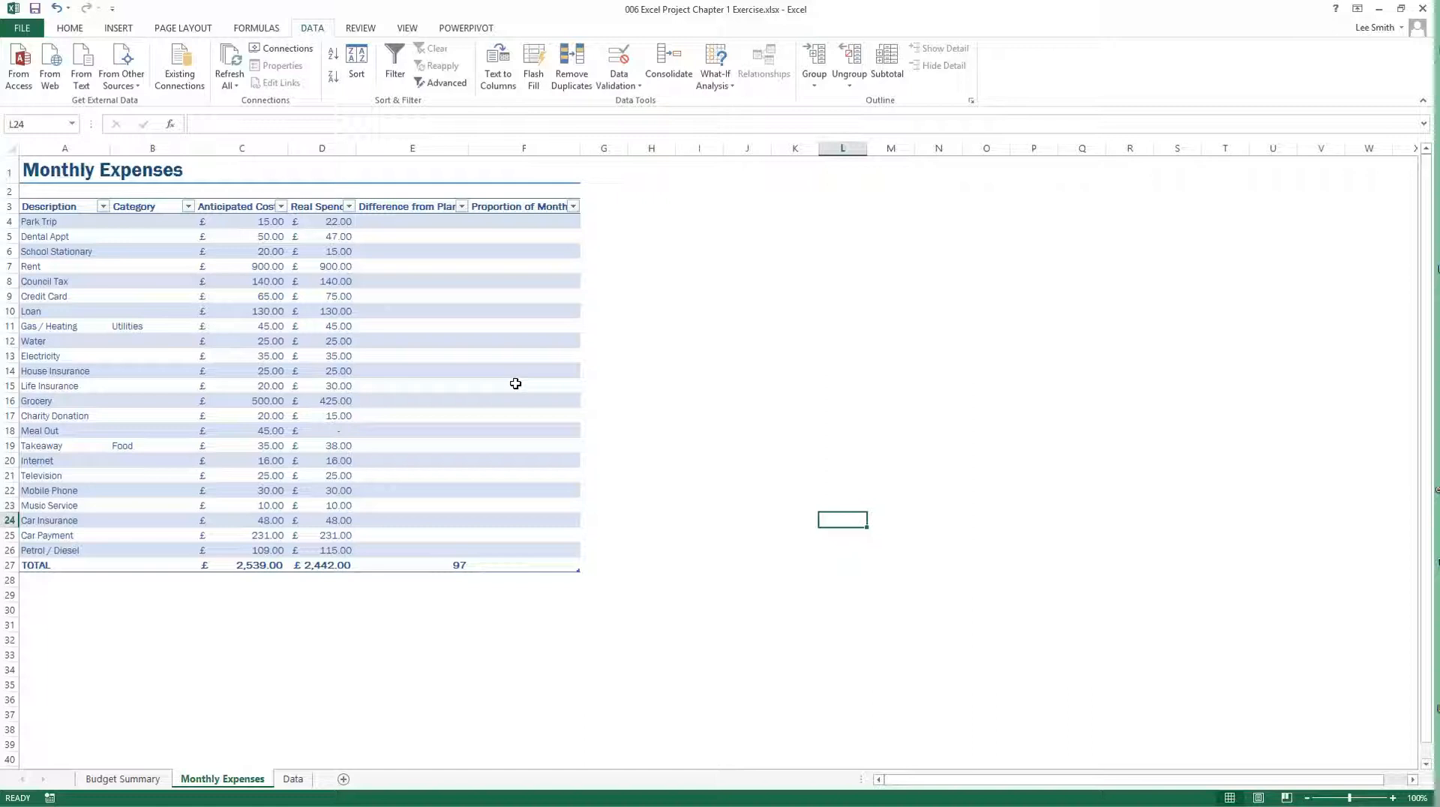
Review the workbook's sheets and examine the Description, Category, Difference and Proportion columns of the Monthly Expenses table
left_click(156, 782)
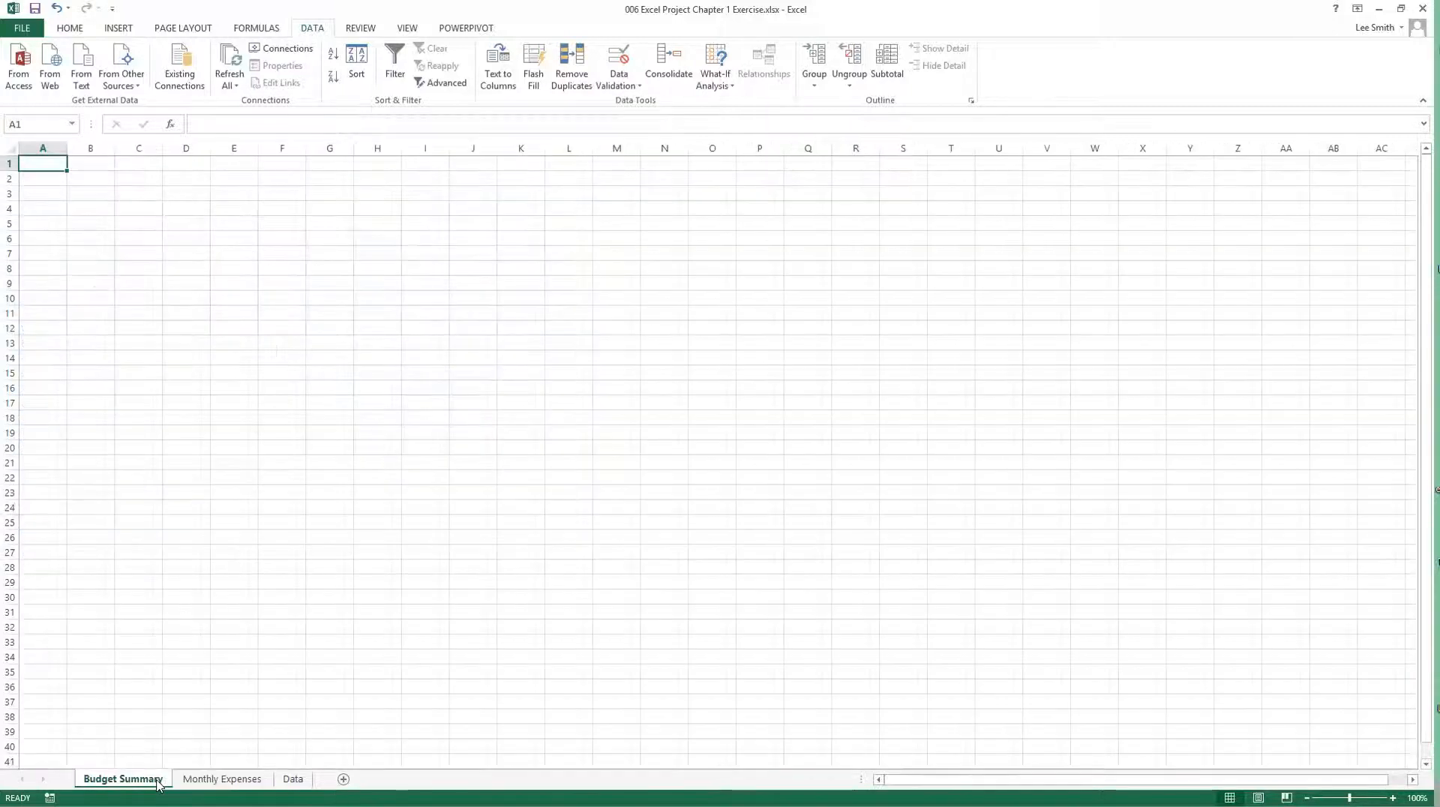
left_click(206, 783)
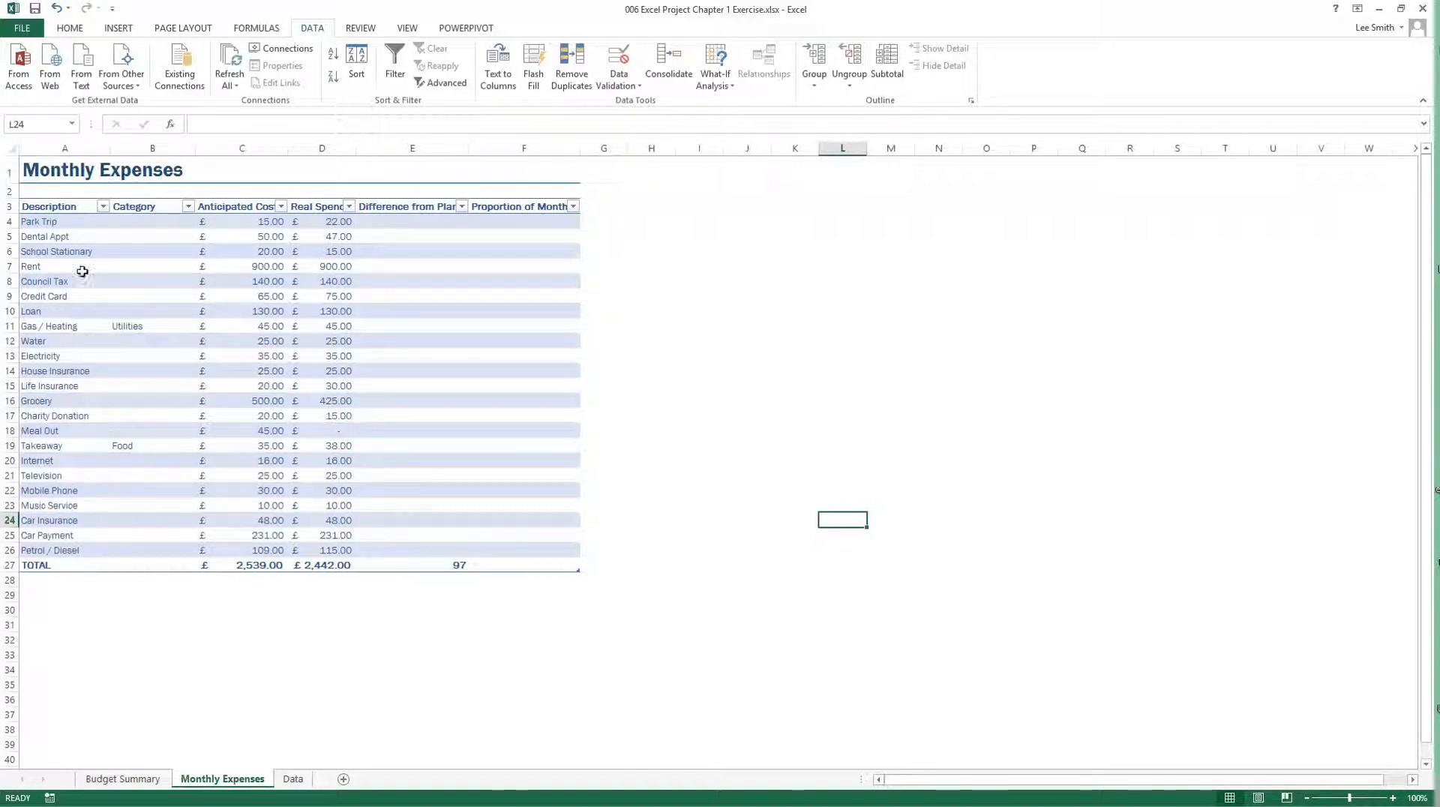
left_click_drag(64, 220, 42, 541)
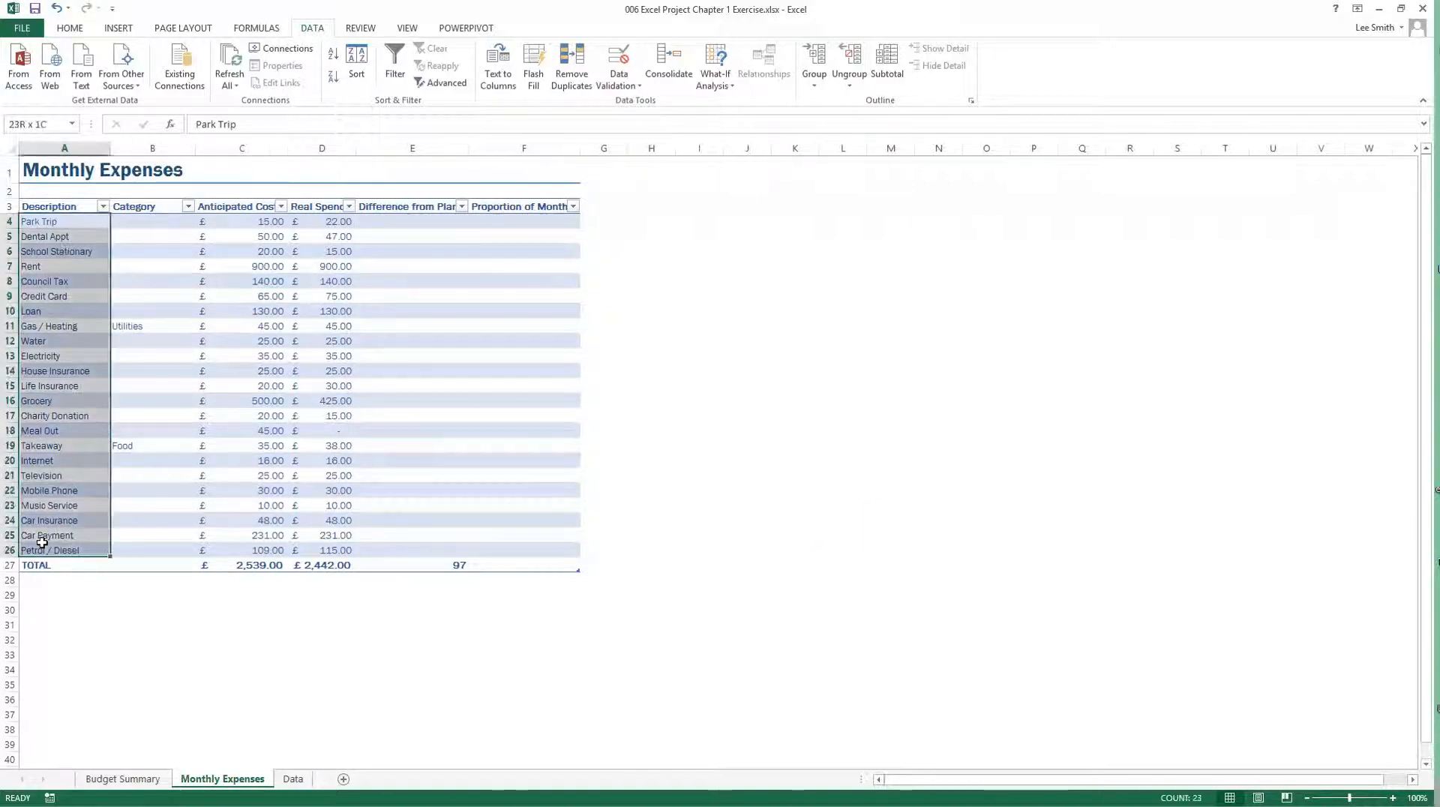
left_click(119, 639)
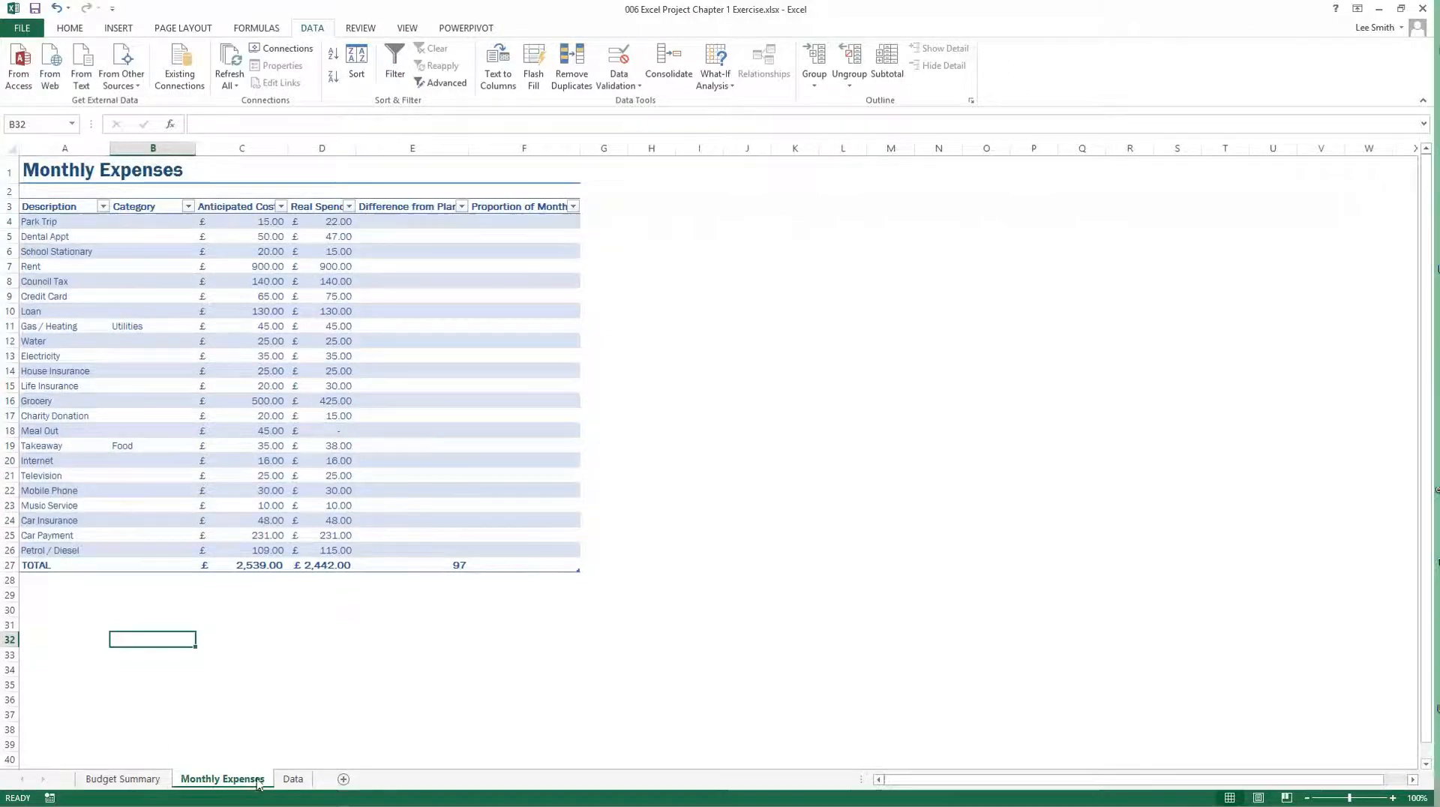
left_click(287, 781)
left_click(255, 781)
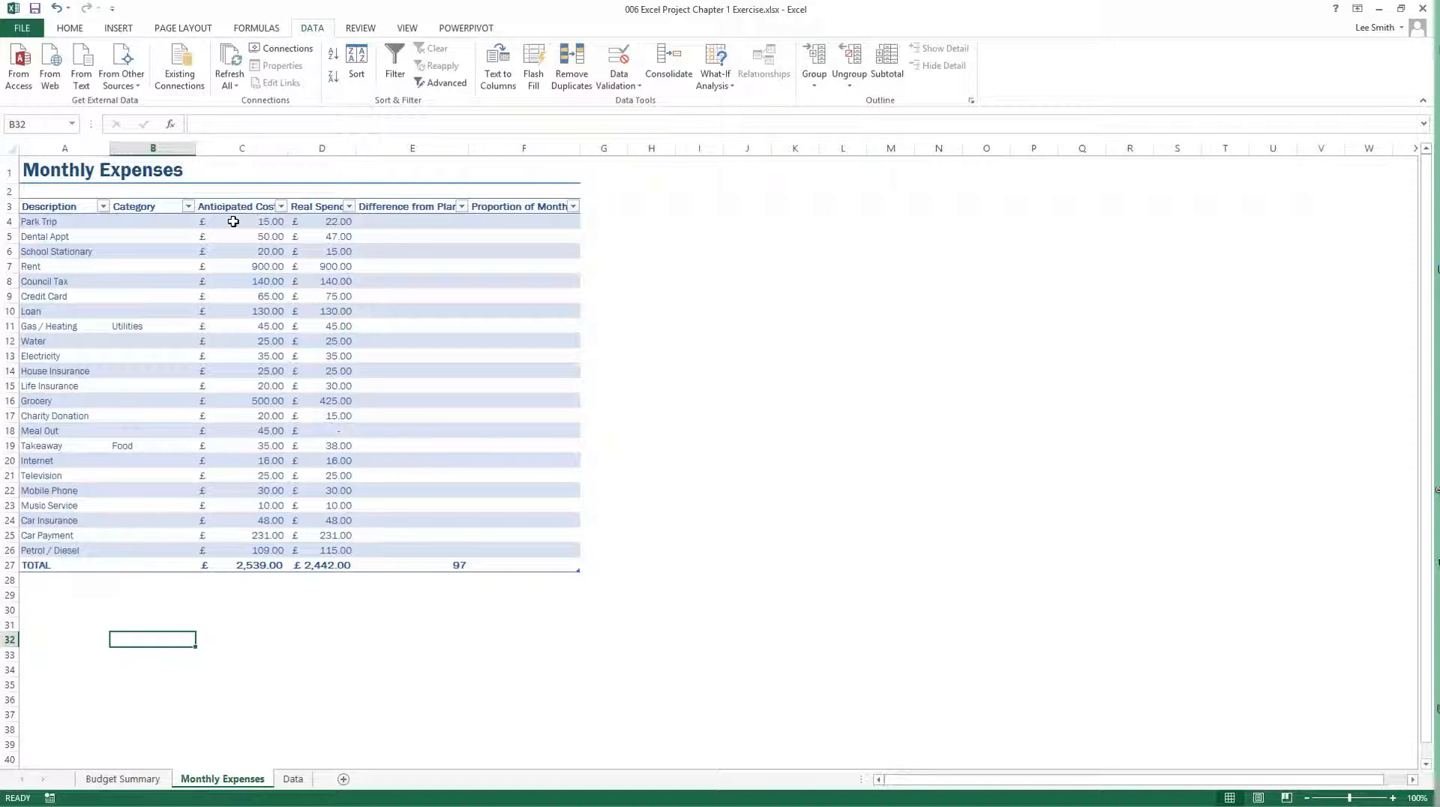
left_click_drag(153, 236, 177, 403)
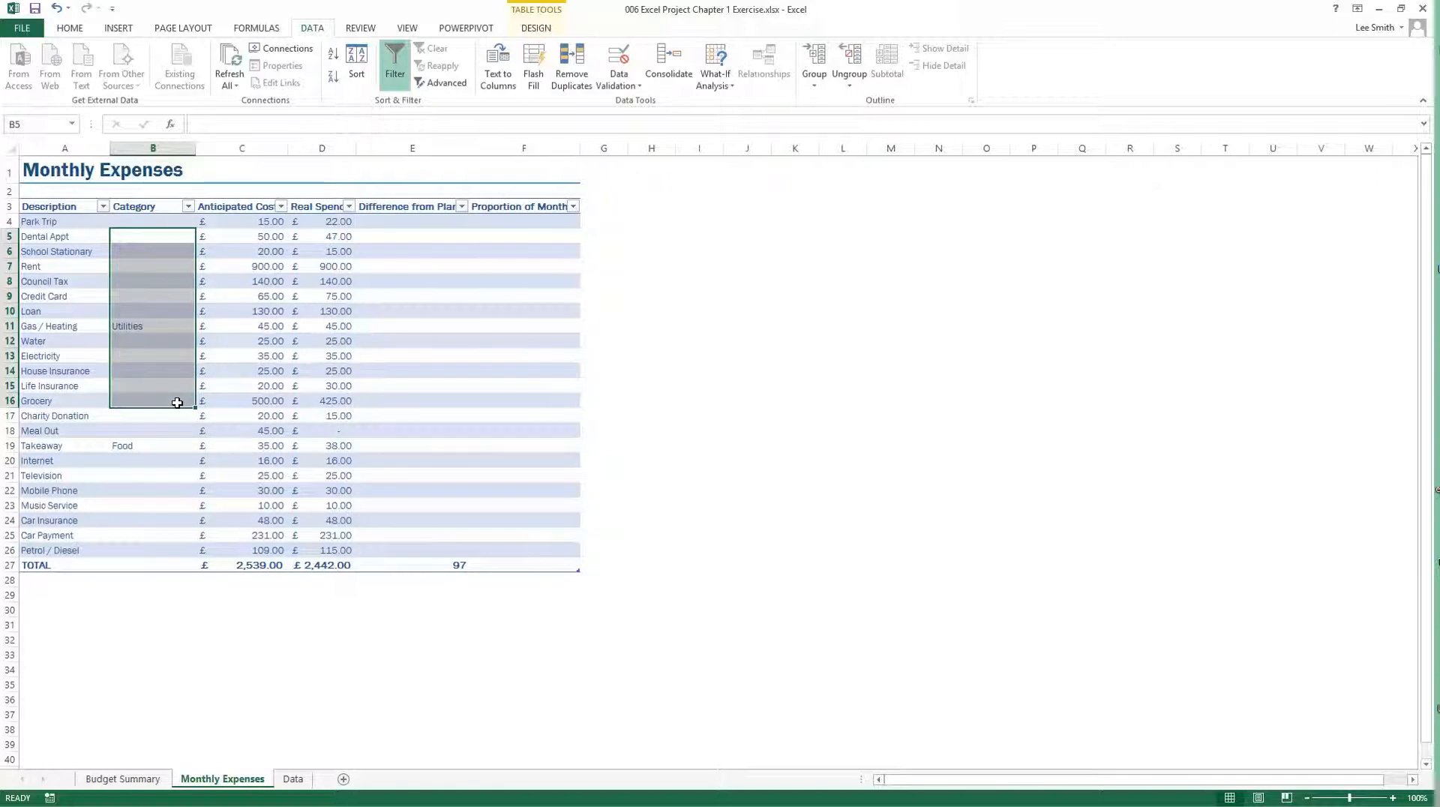
left_click_drag(399, 225, 422, 468)
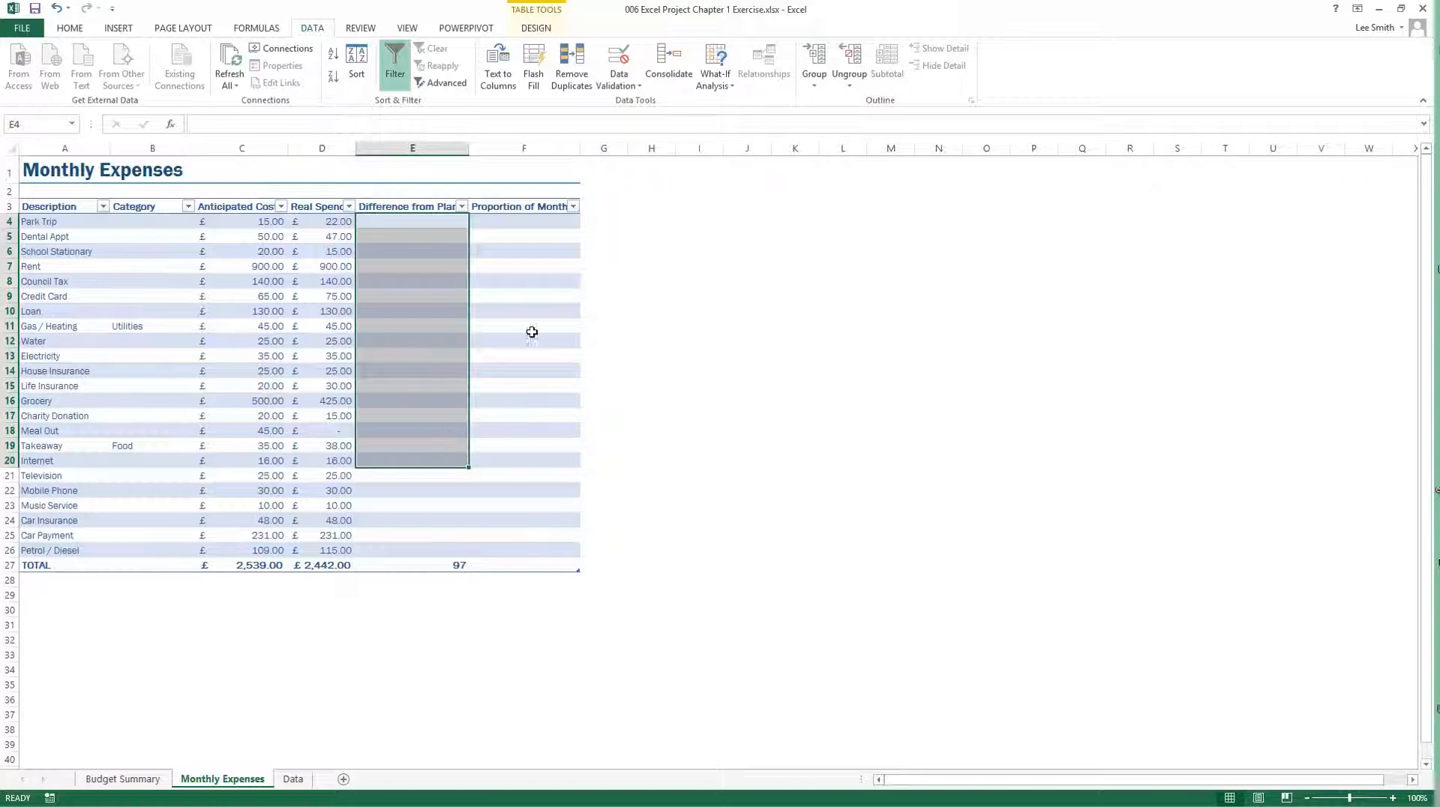
left_click_drag(561, 236, 535, 458)
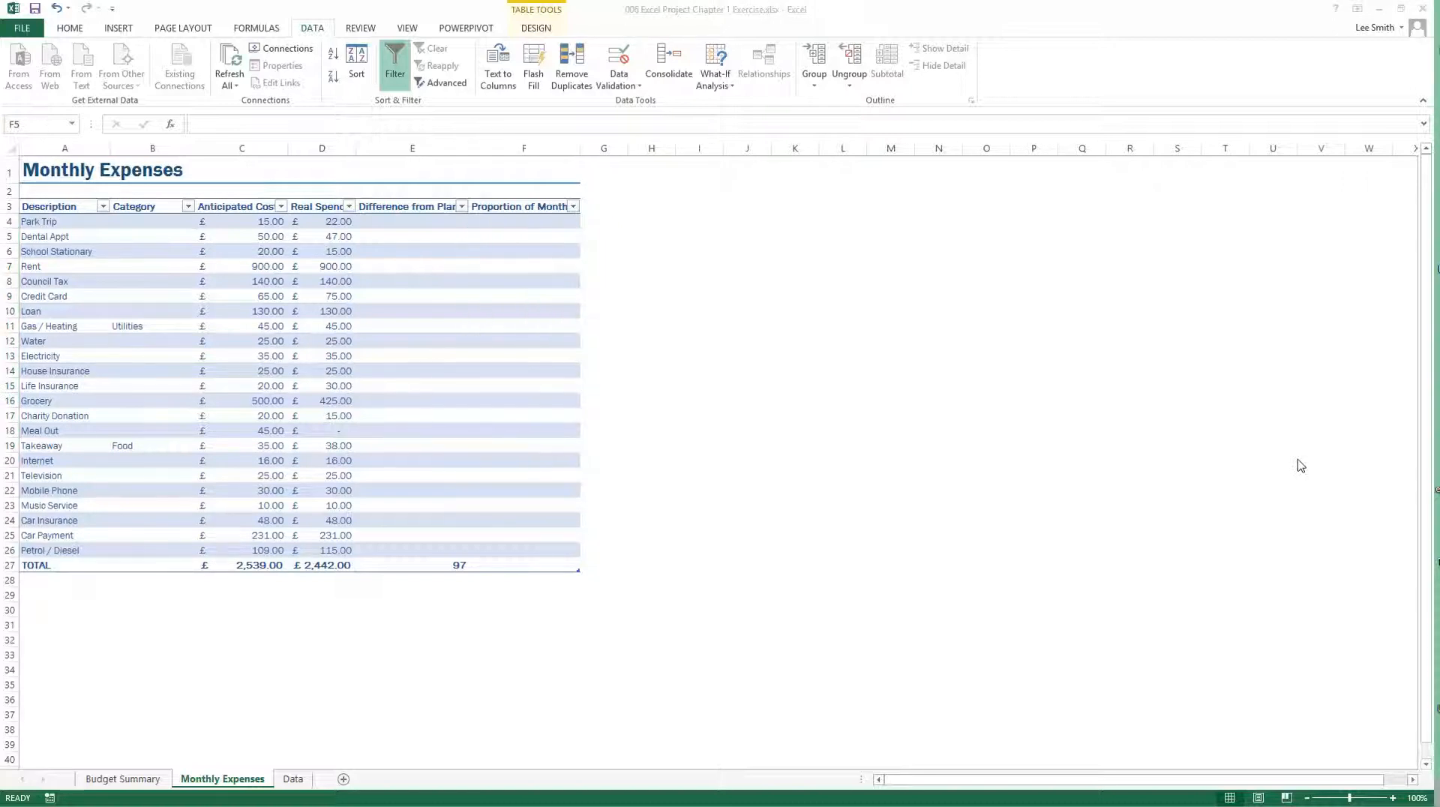
Define the name CategoryList for the category entries in A3:A11 on the Data sheet, with Workbook scope
left_click(293, 780)
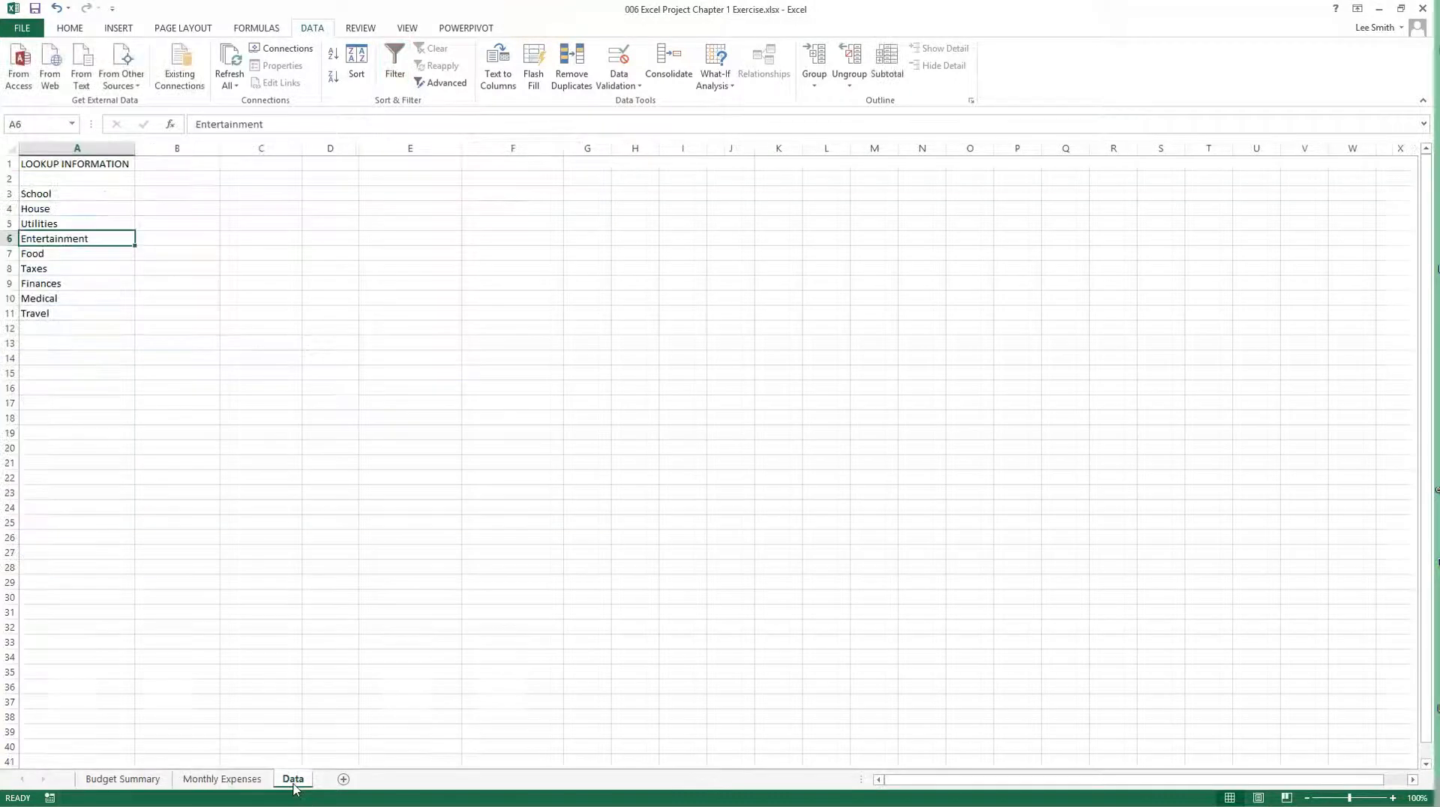
left_click_drag(189, 611, 188, 598)
left_click_drag(68, 194, 79, 313)
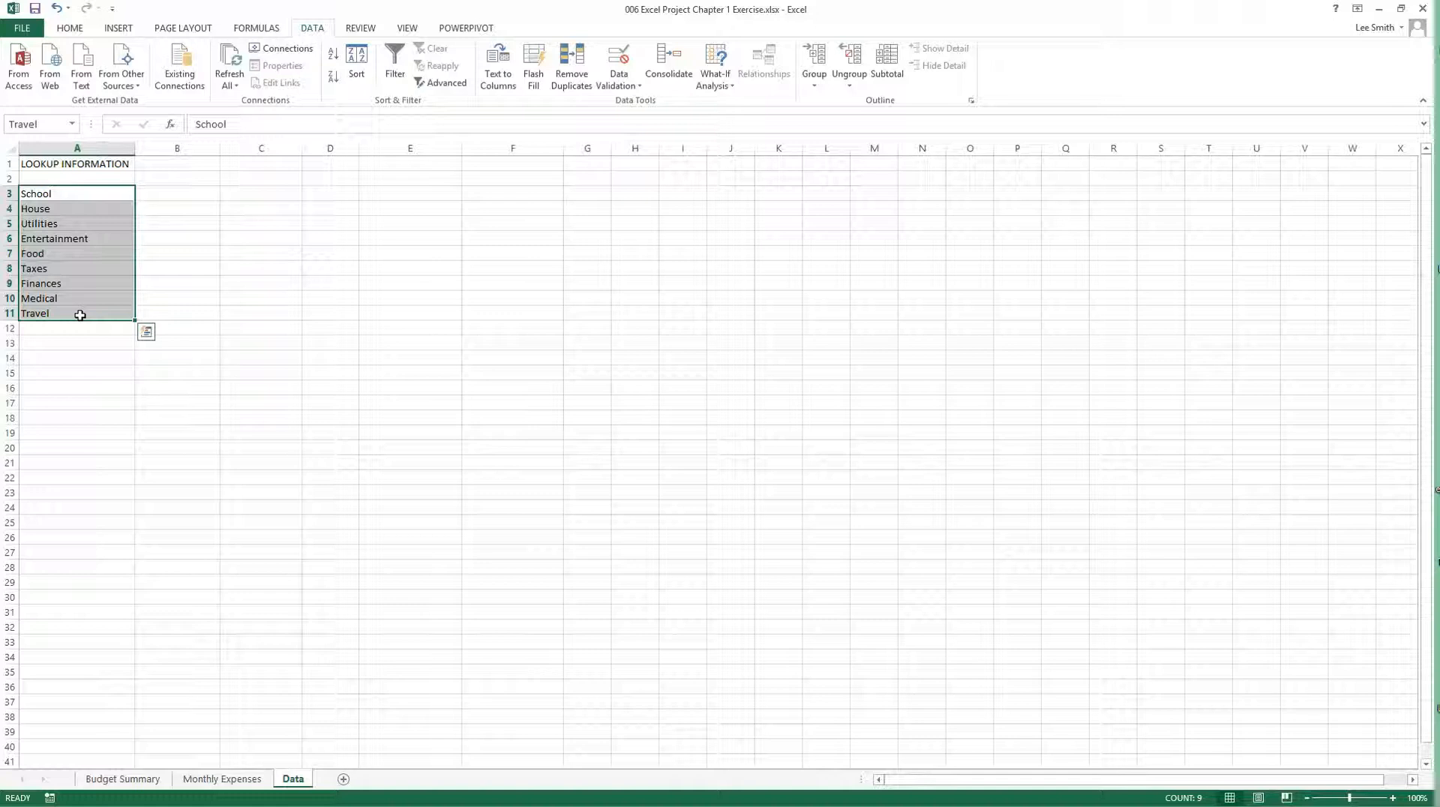
left_click(268, 329)
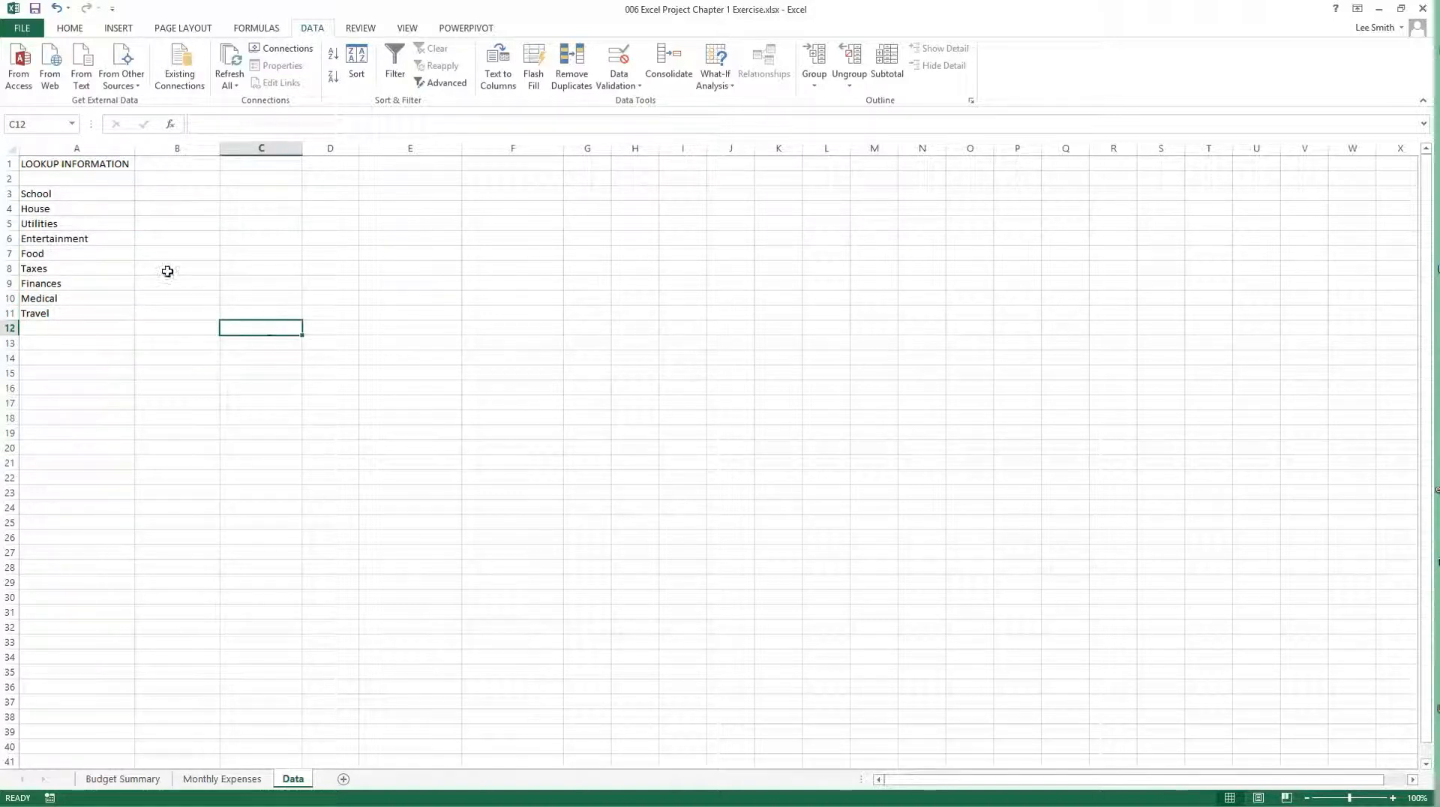
left_click_drag(88, 194, 102, 318)
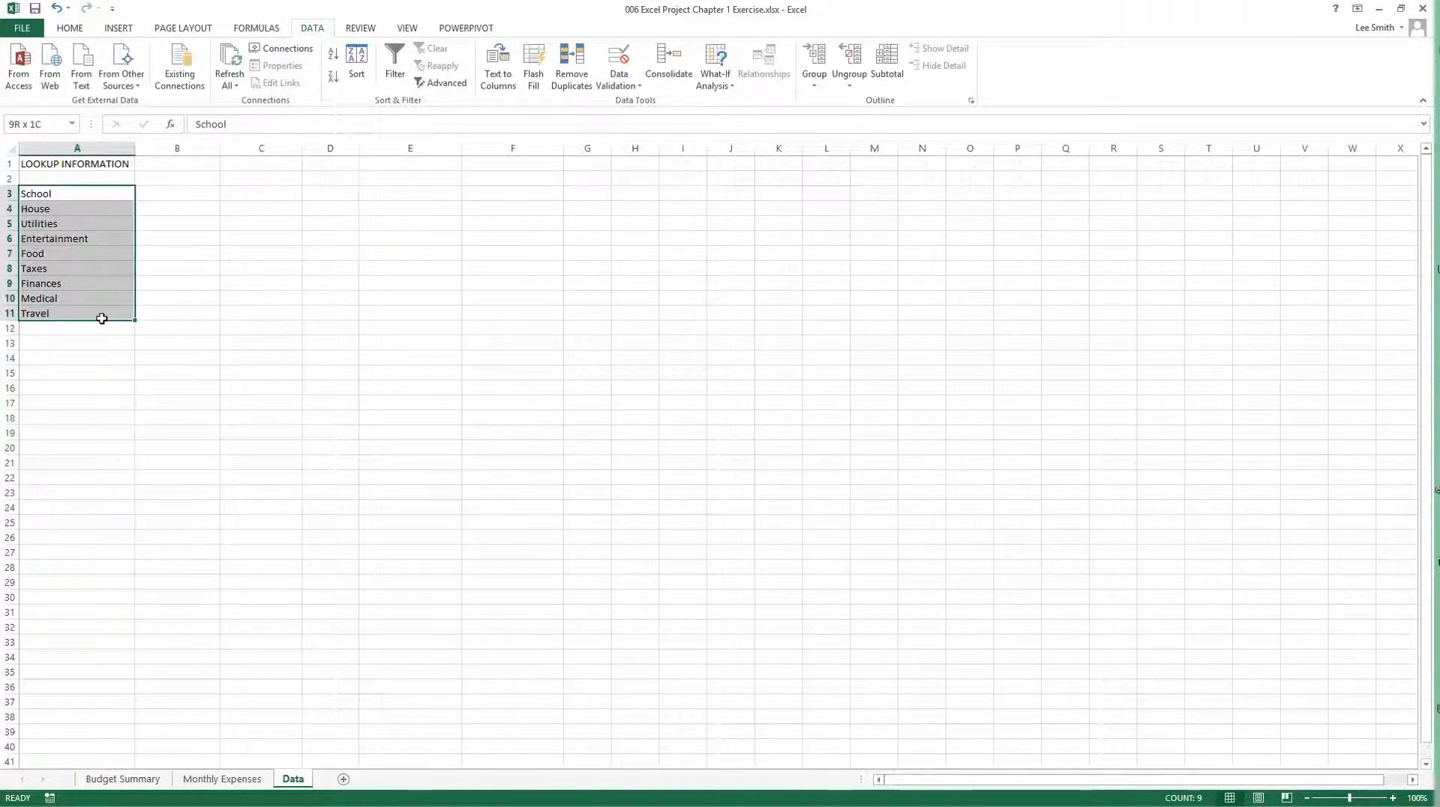
left_click_drag(102, 318, 102, 318)
mouse_move(101, 328)
left_mouse_down()
mouse_move(100, 251)
mouse_move(76, 191)
mouse_move(81, 312)
left_mouse_up()
right_click(81, 313)
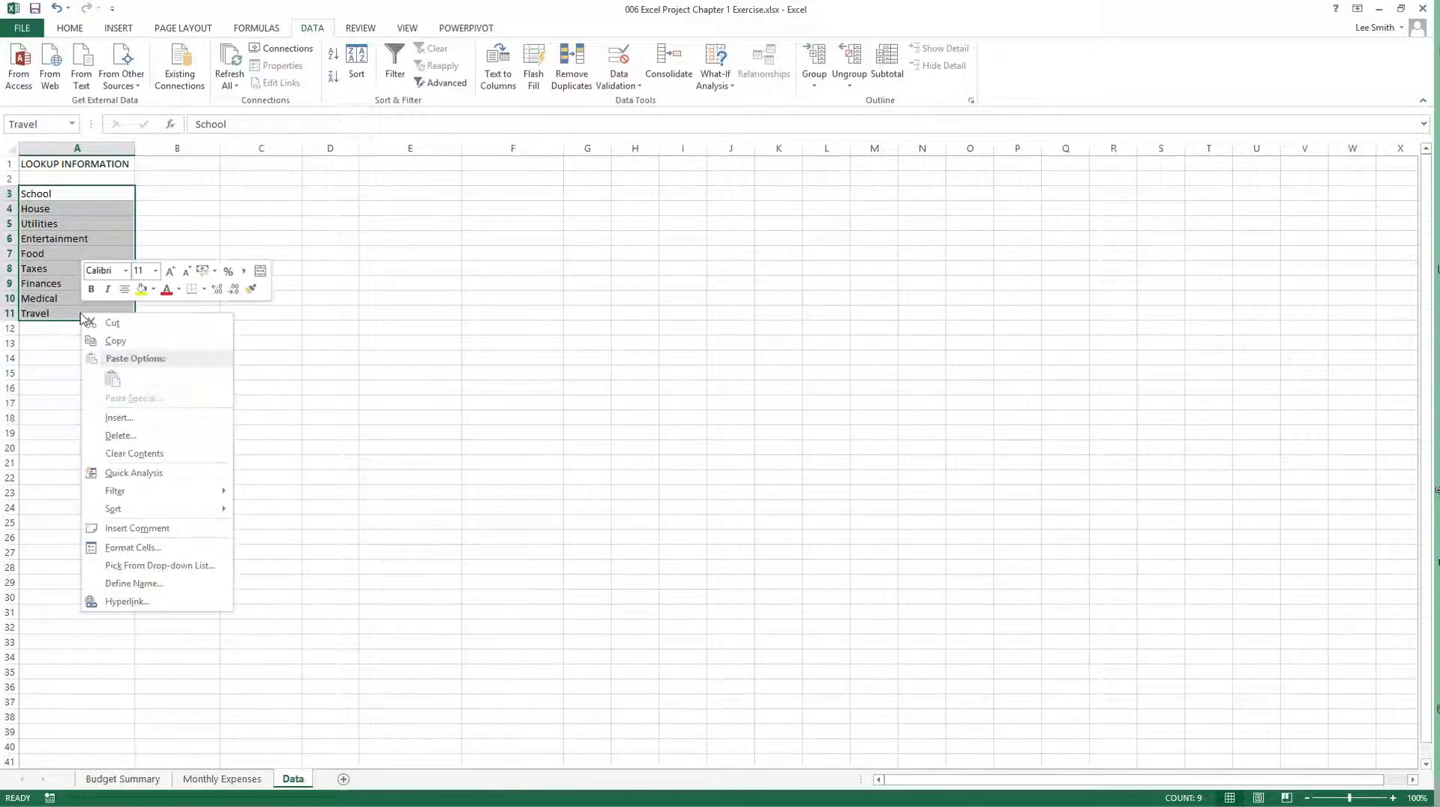
left_click(183, 583)
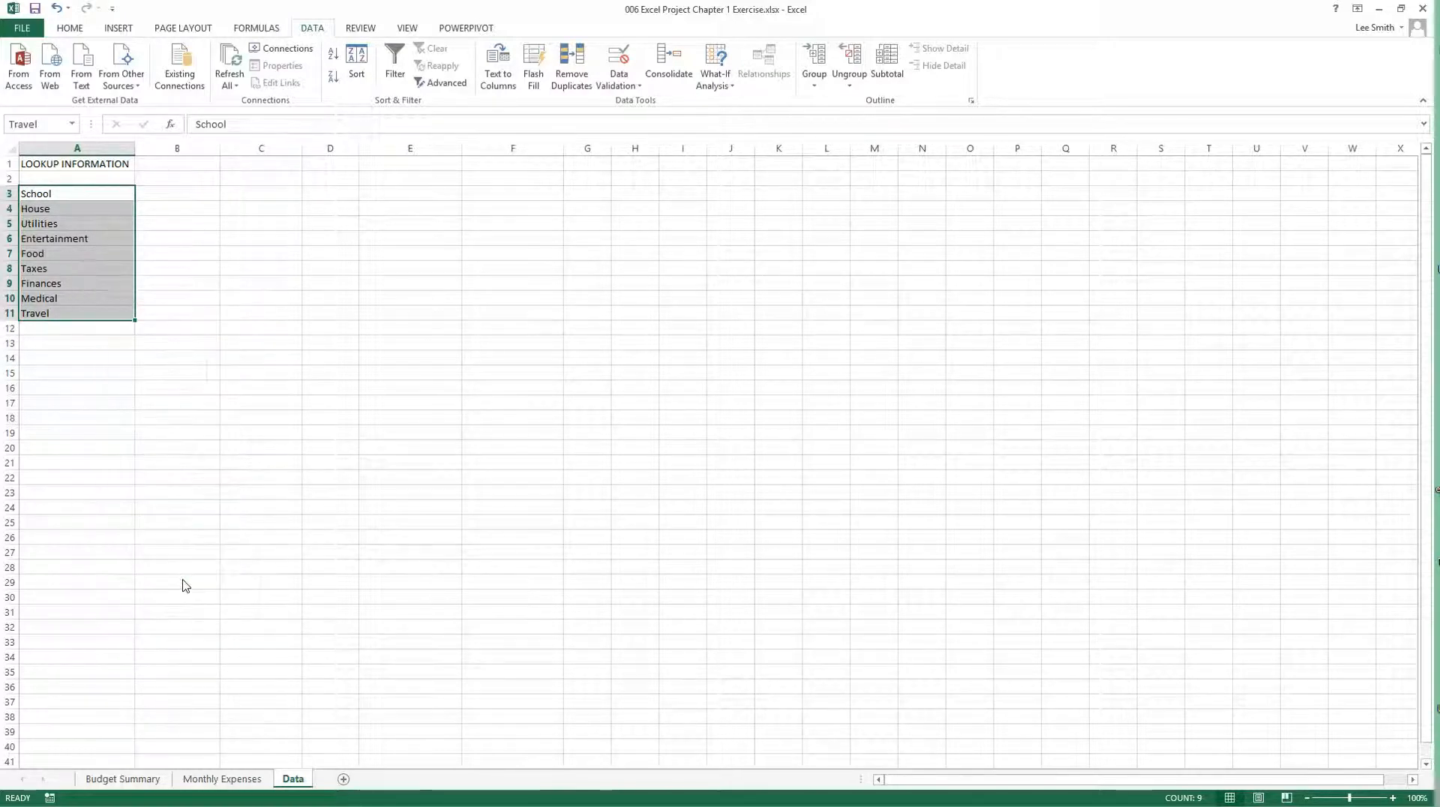
left_click_drag(172, 494, 638, 285)
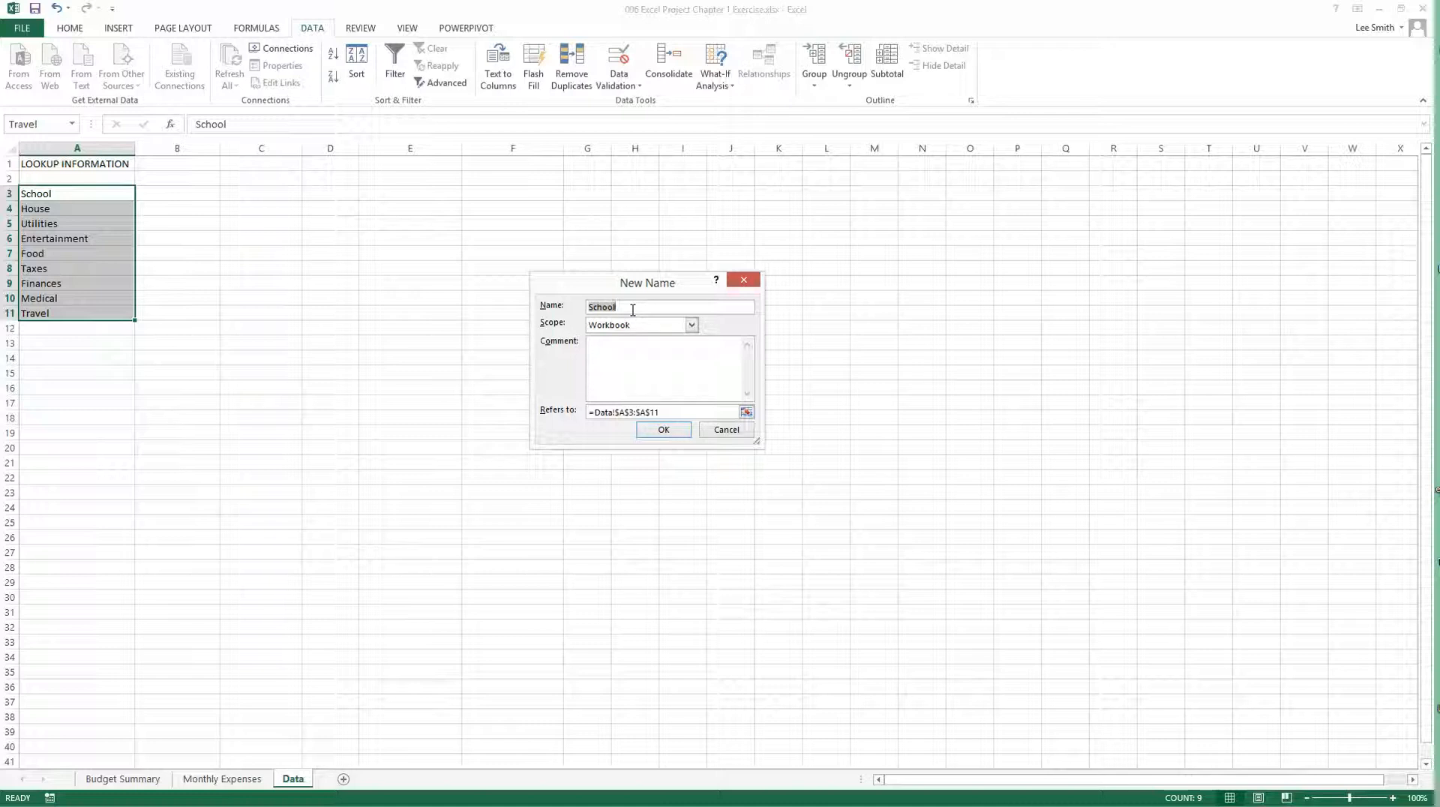
type("CategoryList")
left_click(664, 430)
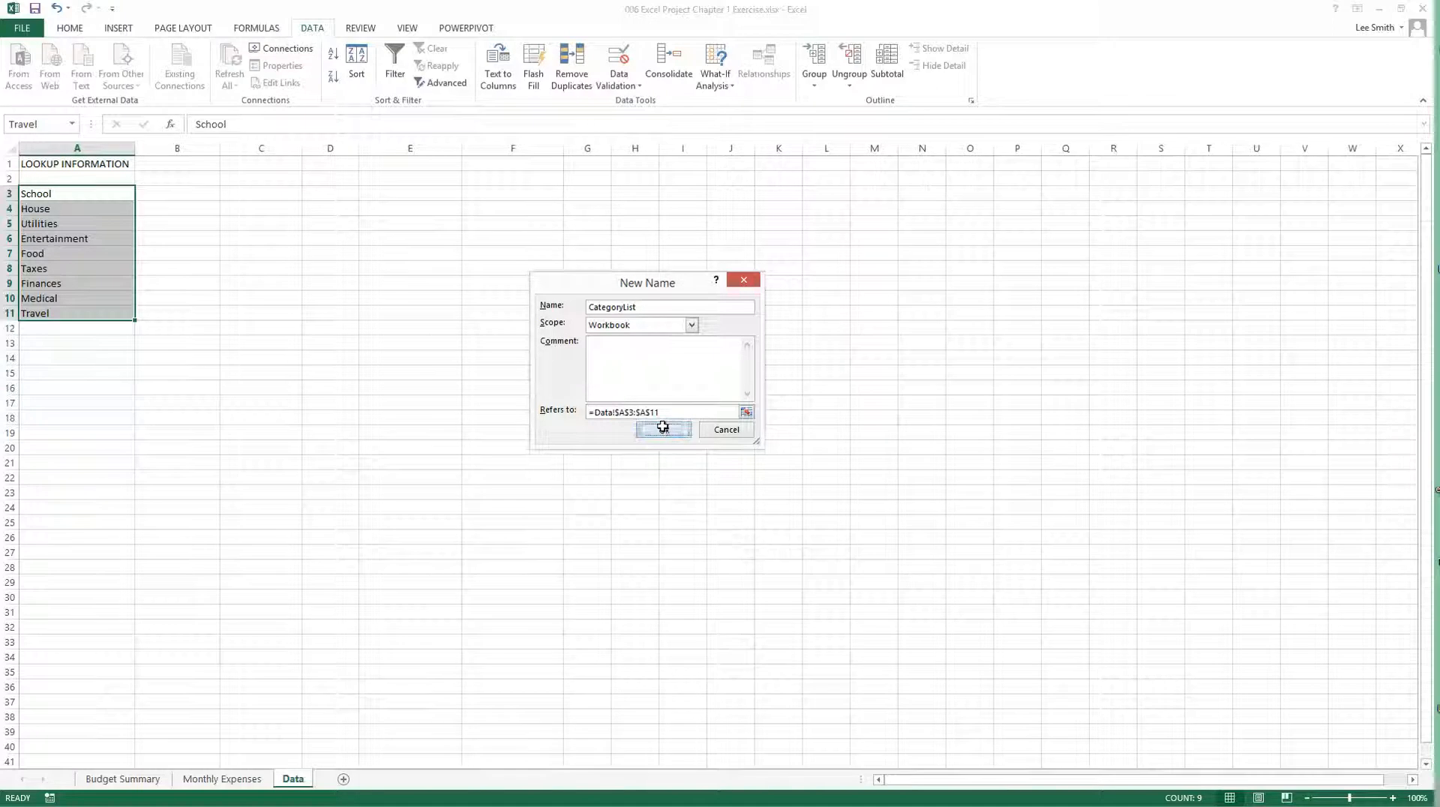
left_click(654, 432)
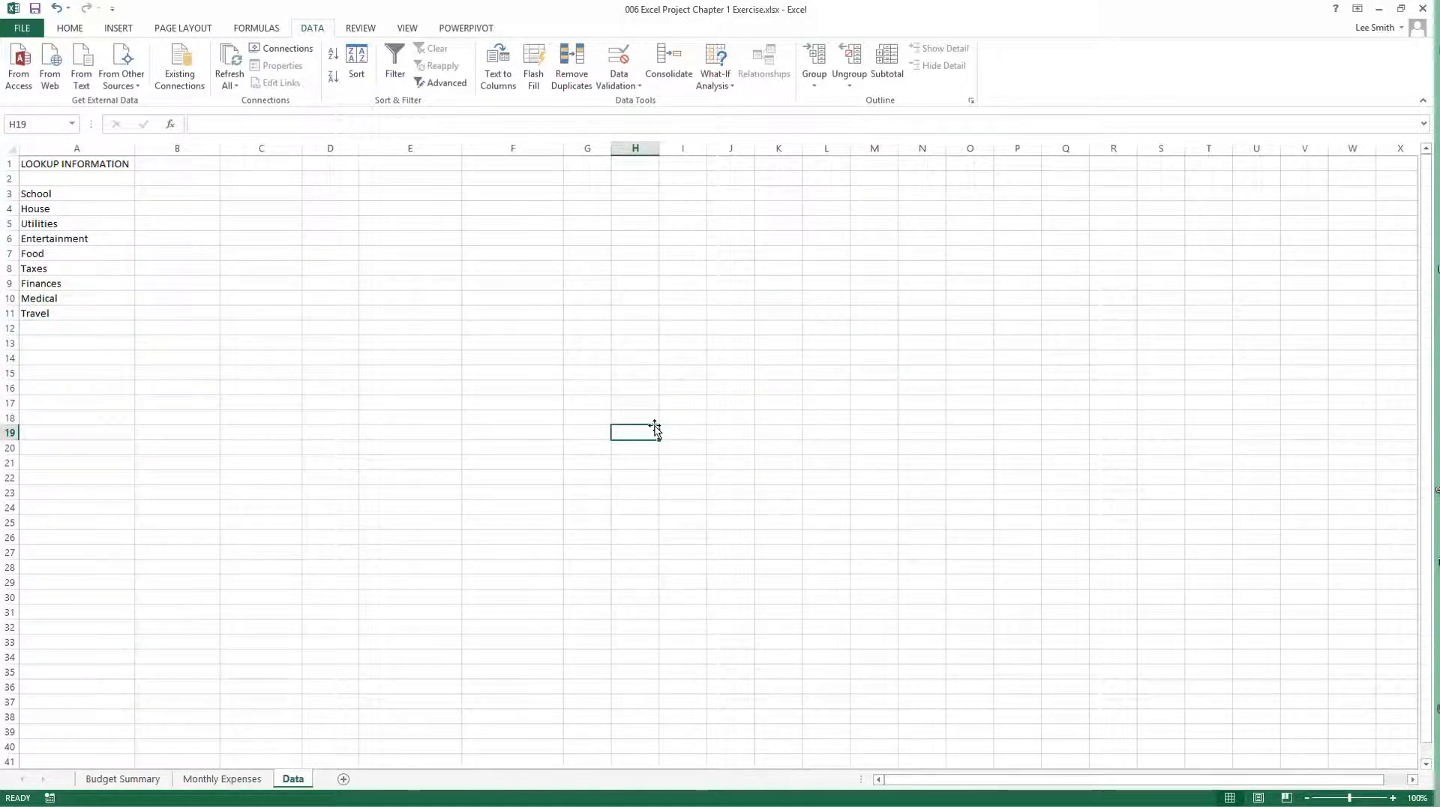
Add List data validation with source =CategoryList to the Park Trip category cell B4 on the Monthly Expenses sheet
left_click(213, 782)
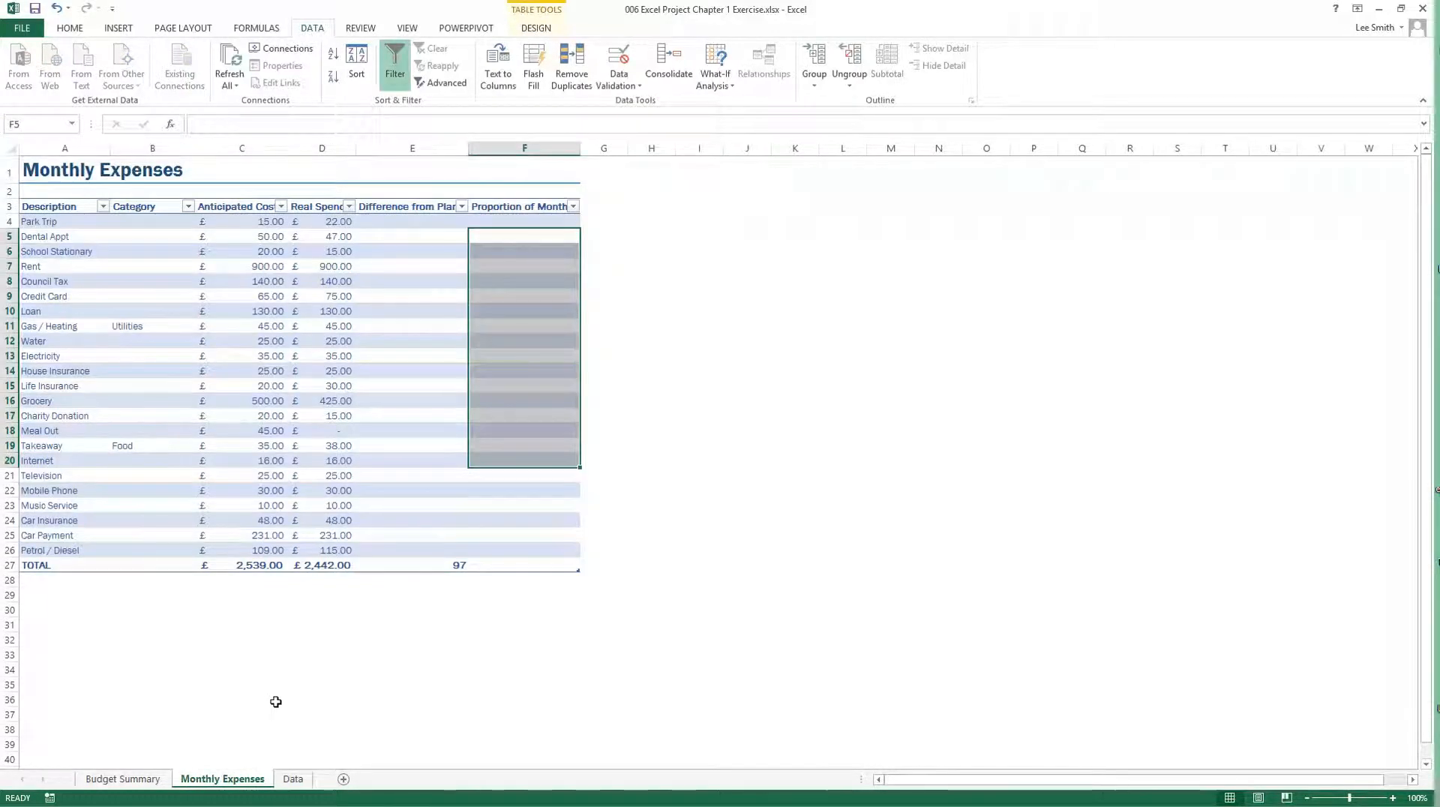
left_click(300, 683)
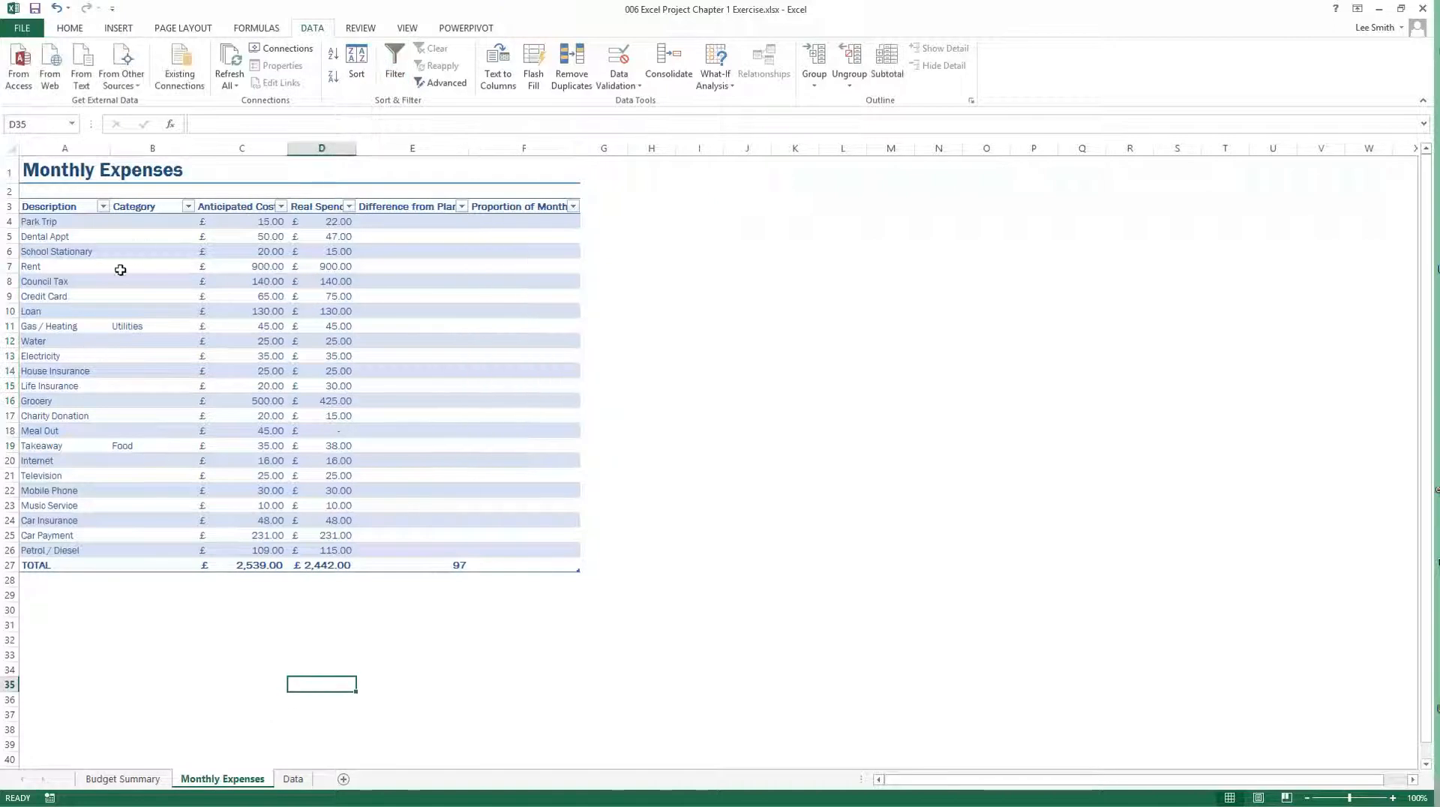
left_click(141, 224)
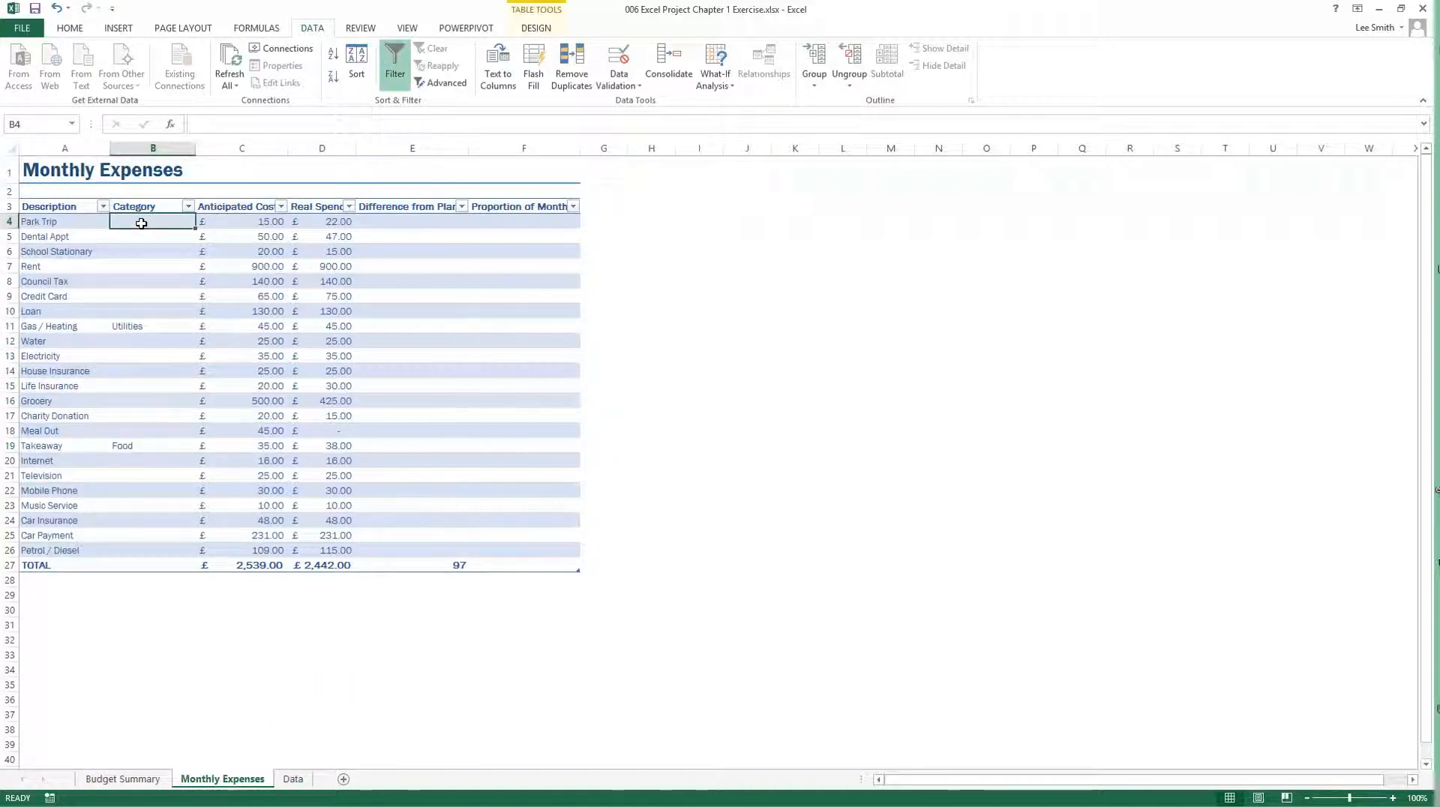
left_click(66, 30)
left_click(313, 30)
left_click(613, 86)
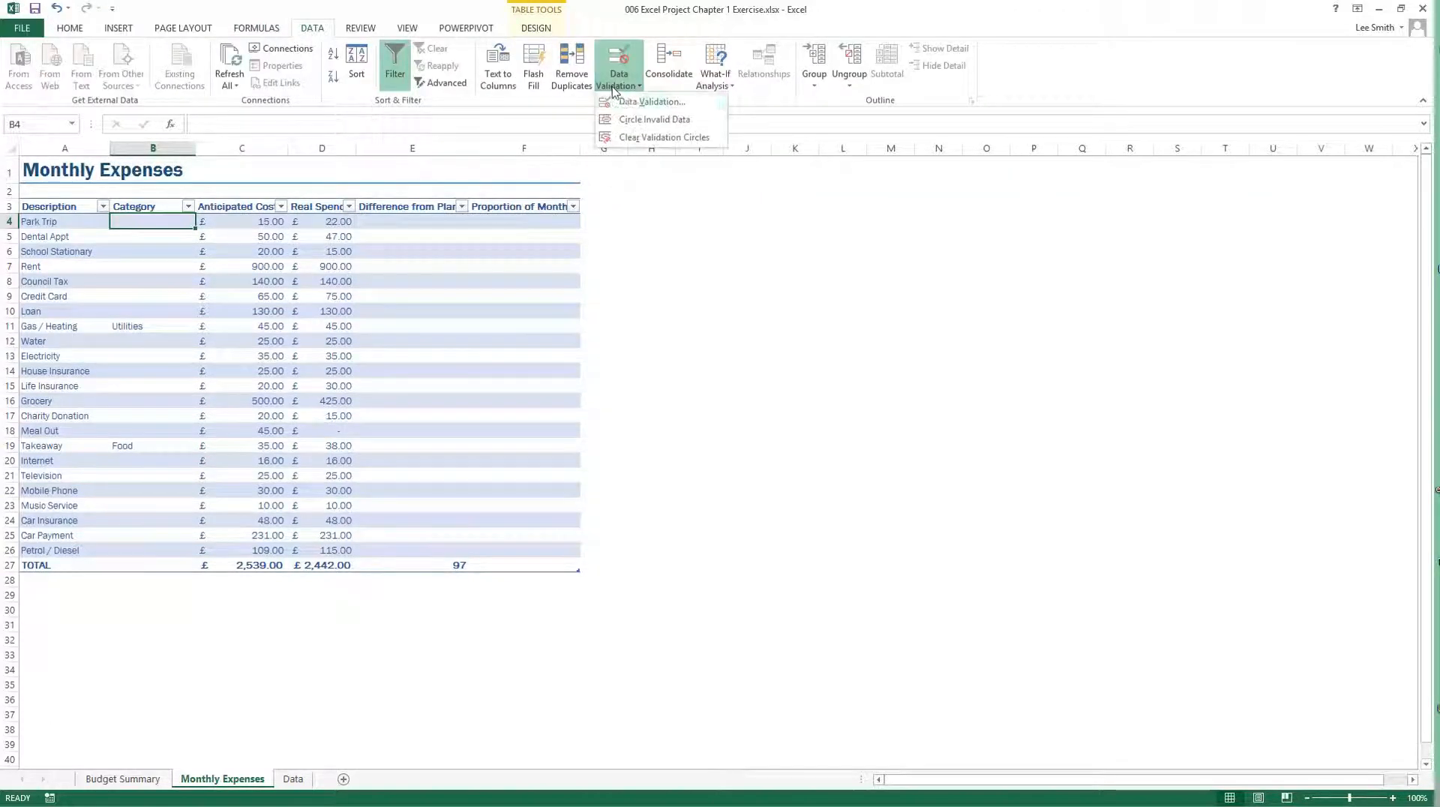
left_click(628, 102)
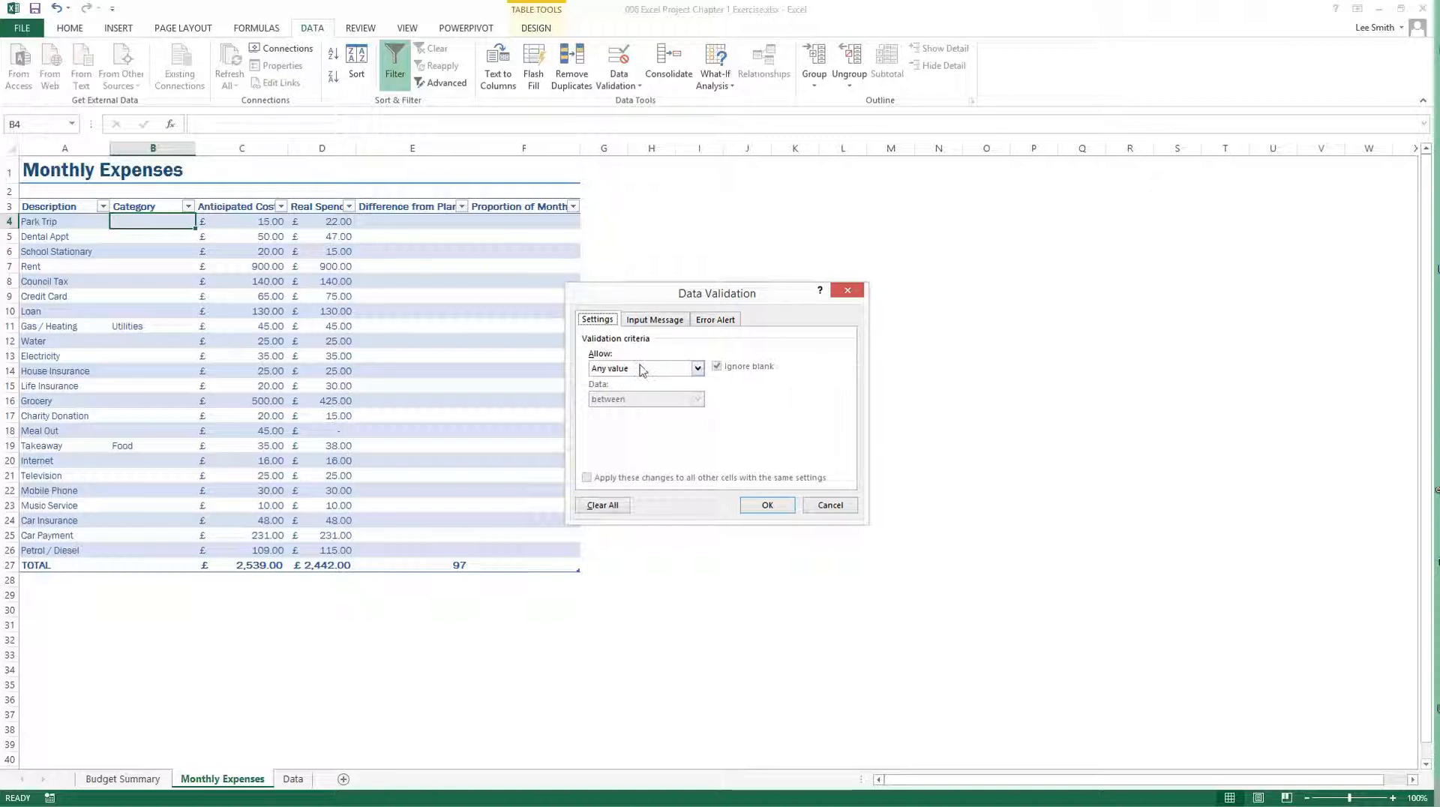
left_click(603, 367)
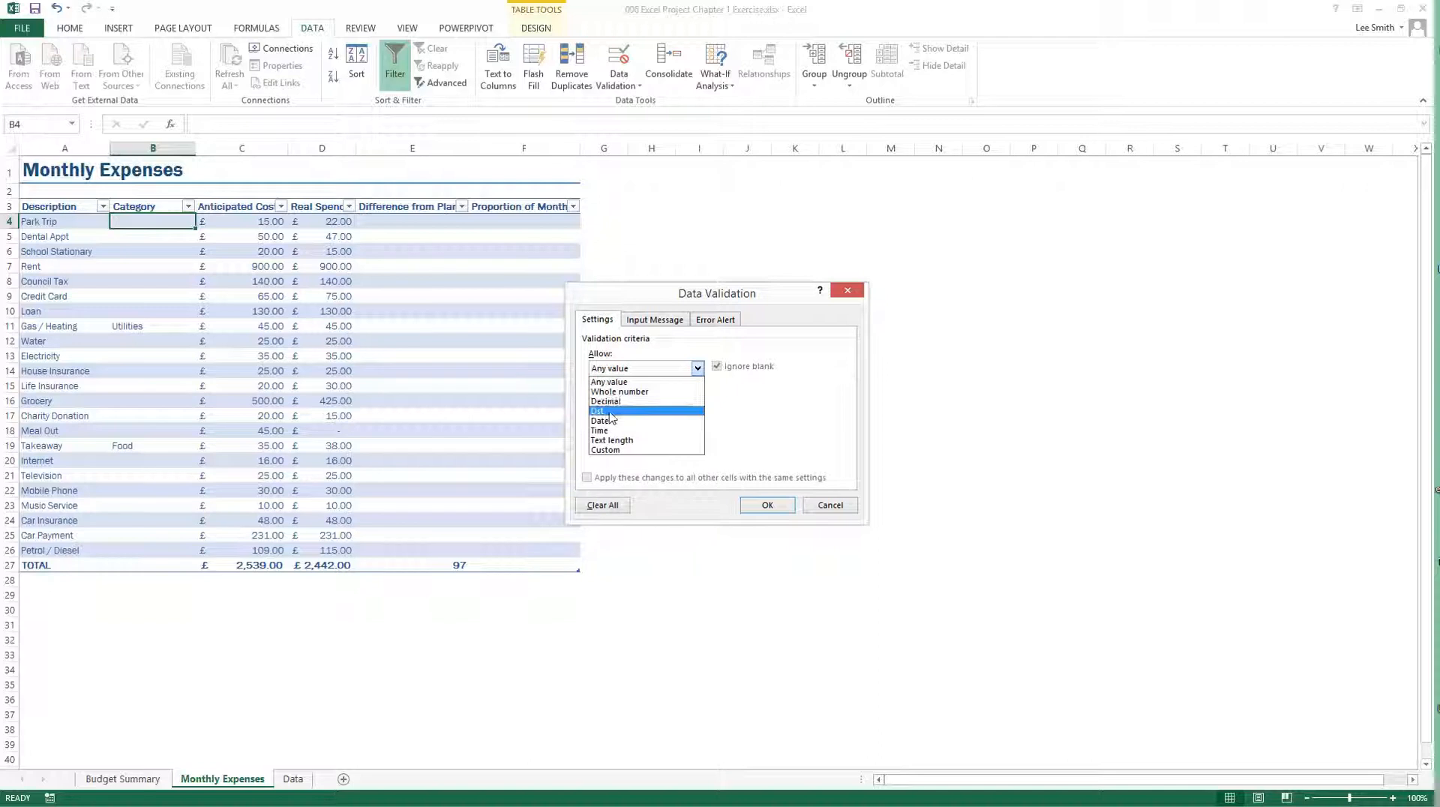
left_click(610, 412)
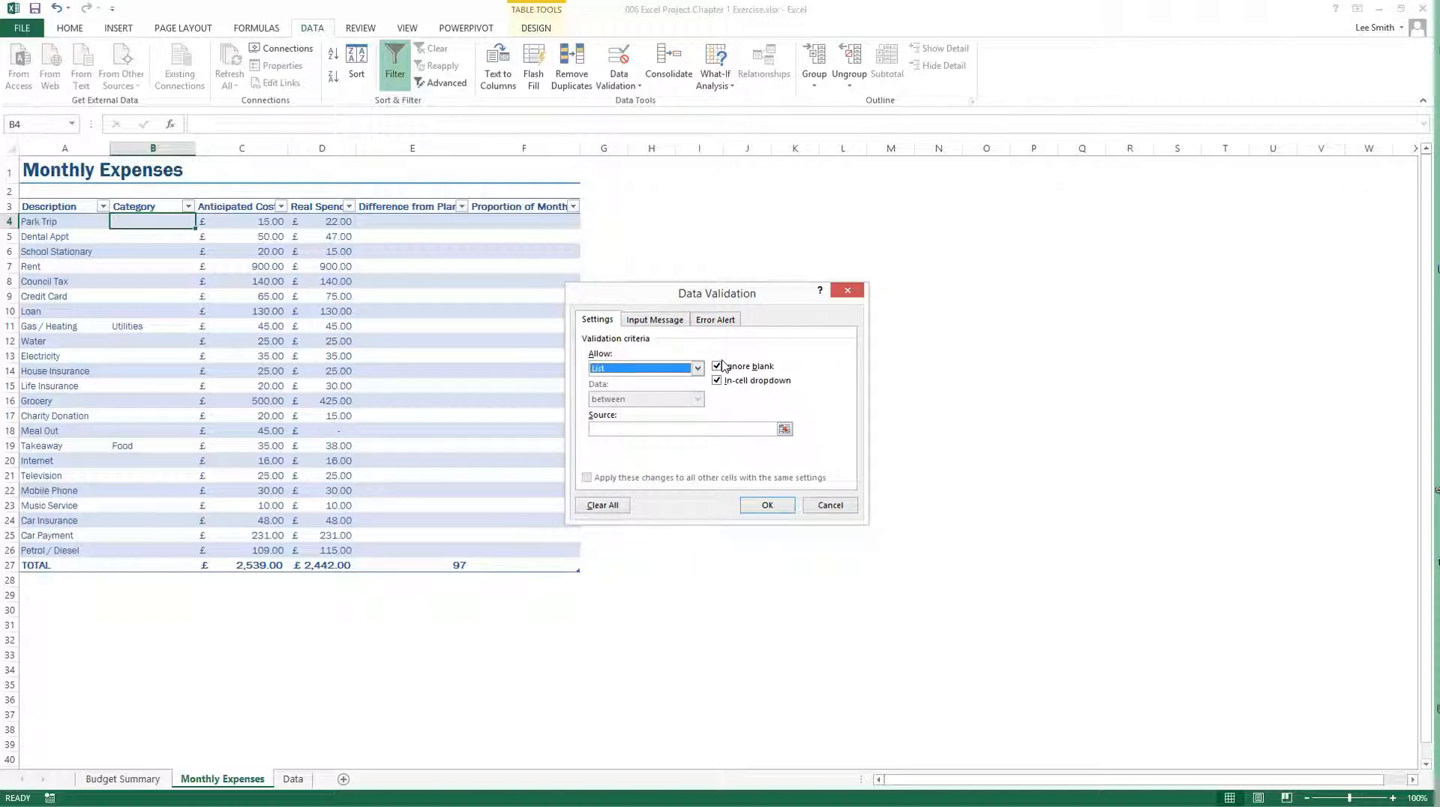
left_click(662, 429)
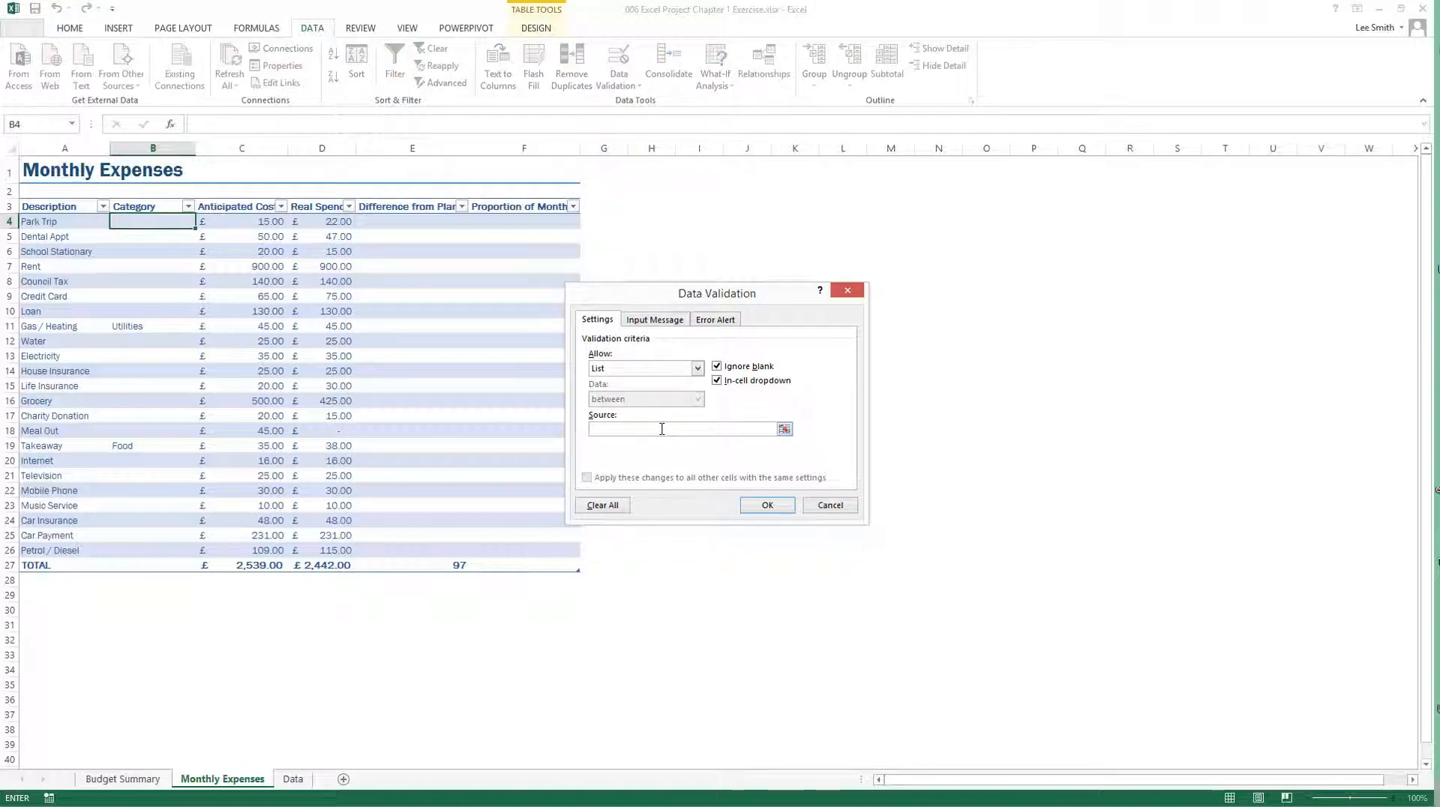
type("=CategoryList")
left_click(764, 504)
left_click(757, 505)
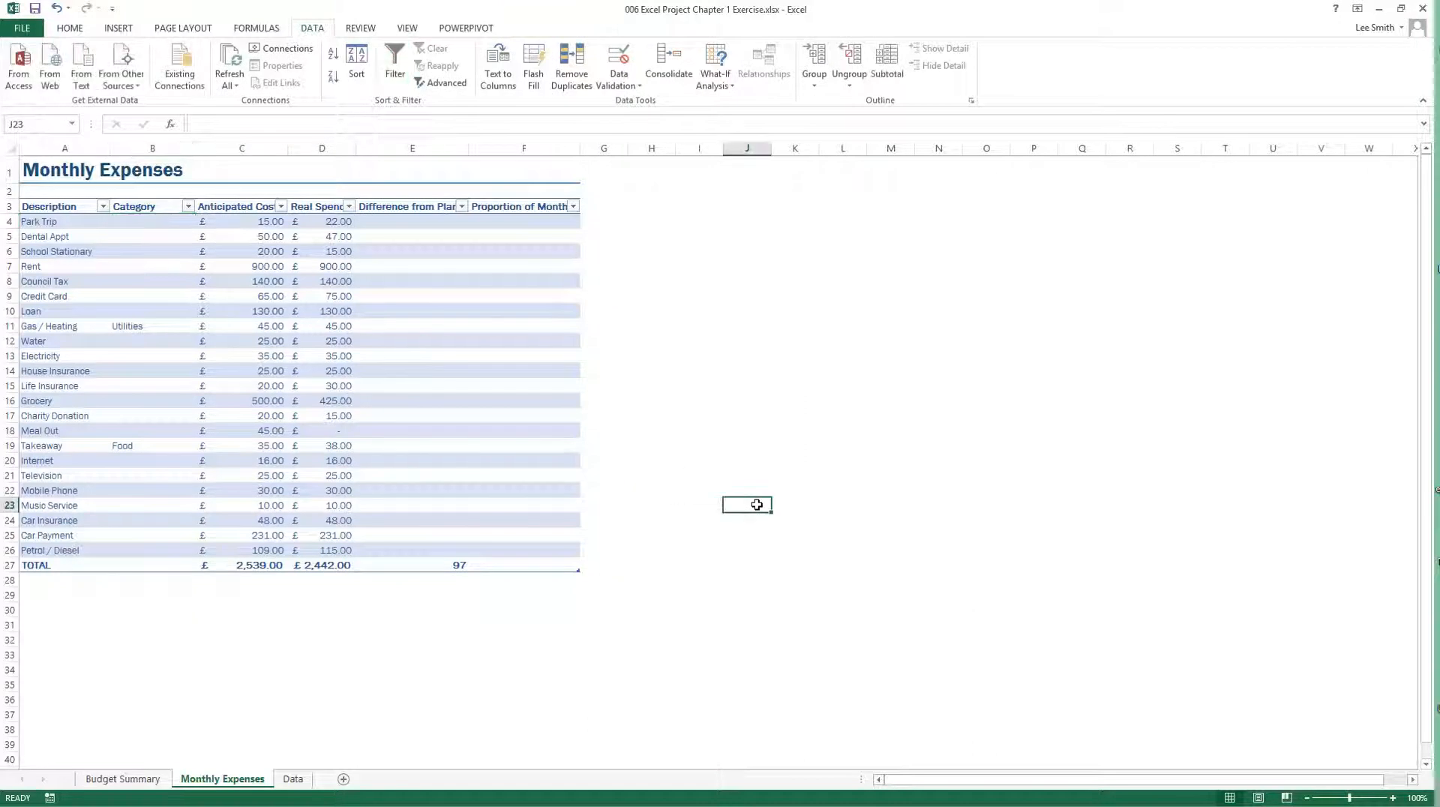
Compare the Park Trip category choices with the Data sheet's list and set its category to School
left_click(146, 222)
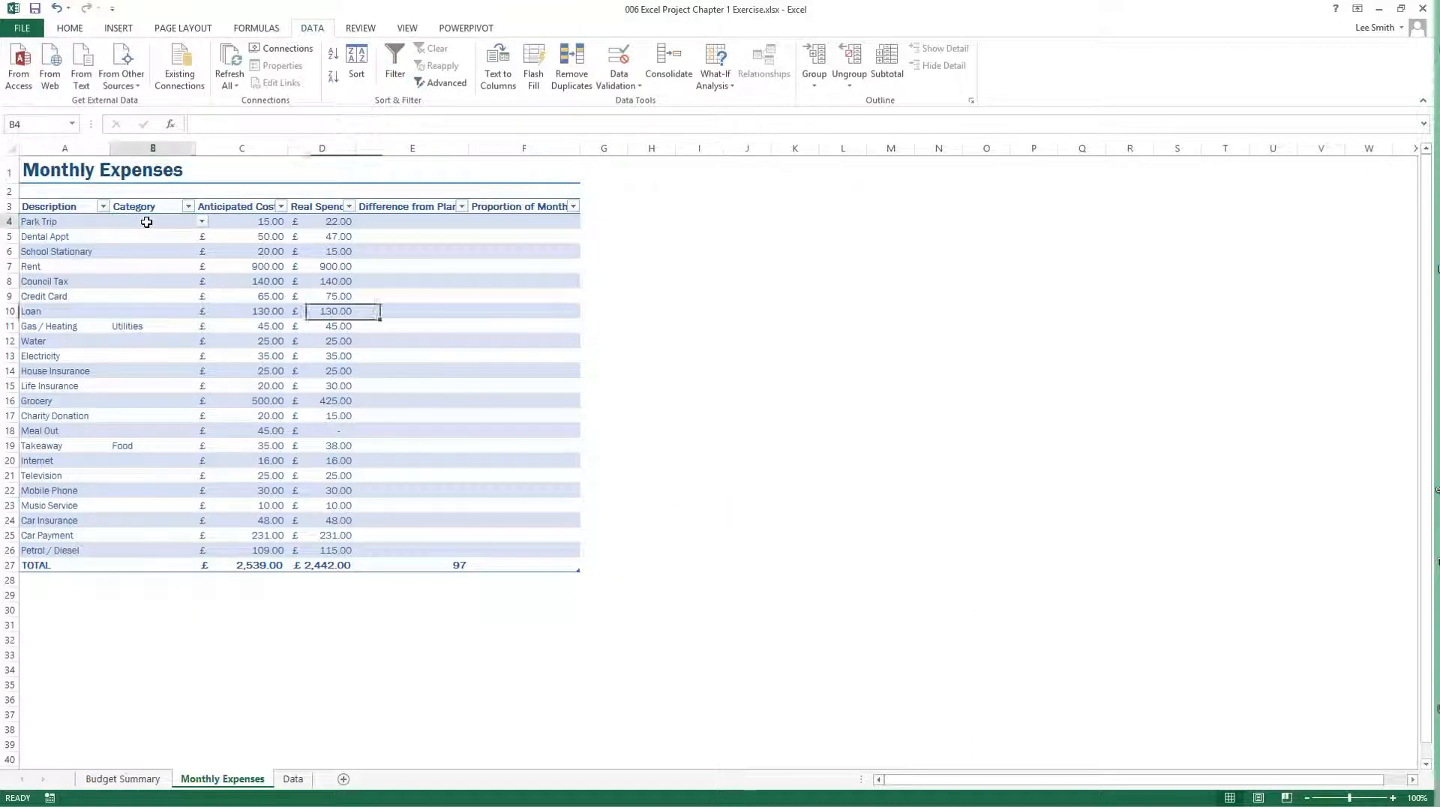
left_click(203, 223)
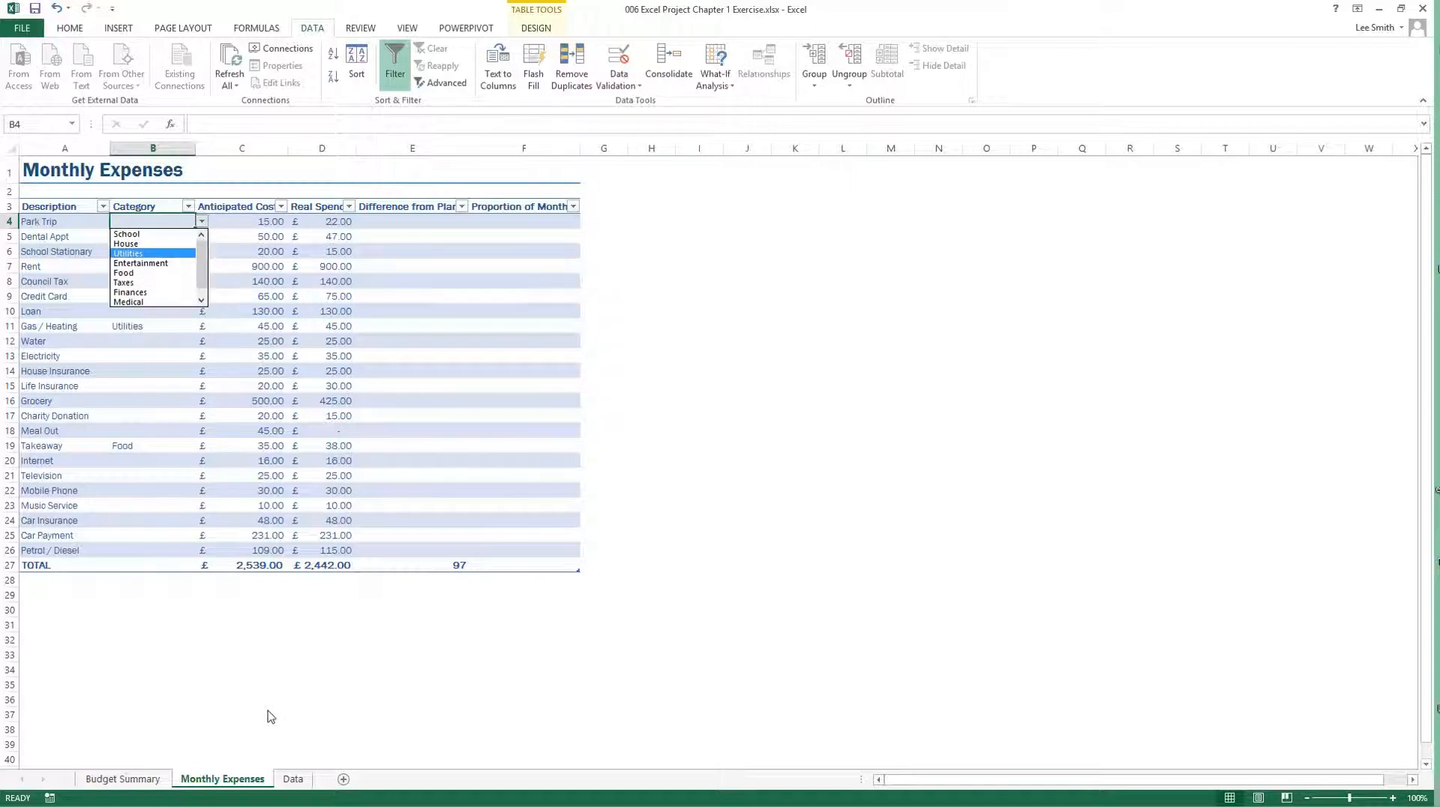
left_click(289, 779)
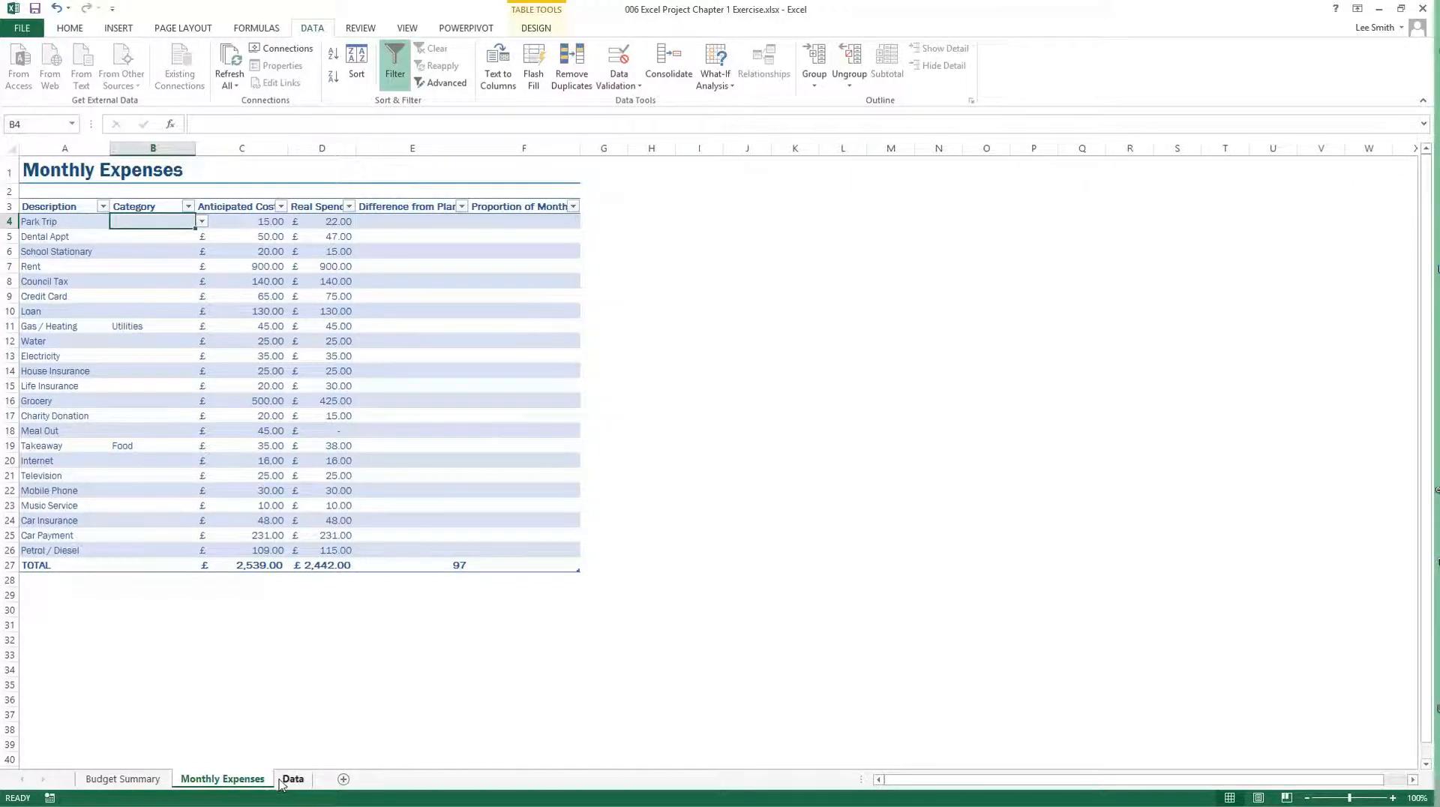
left_click(289, 780)
left_click(225, 780)
left_click(202, 224)
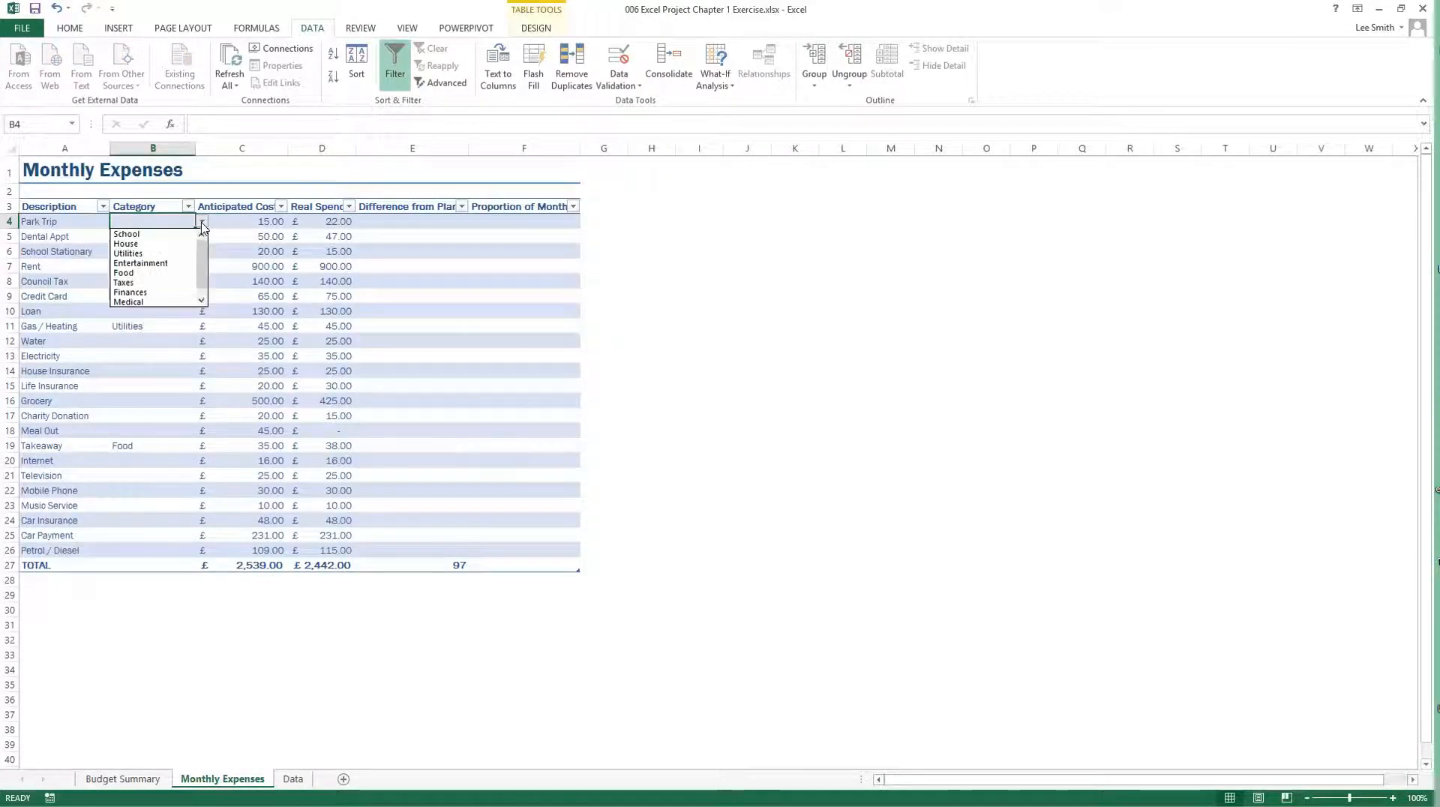
left_click(133, 235)
left_click(133, 237)
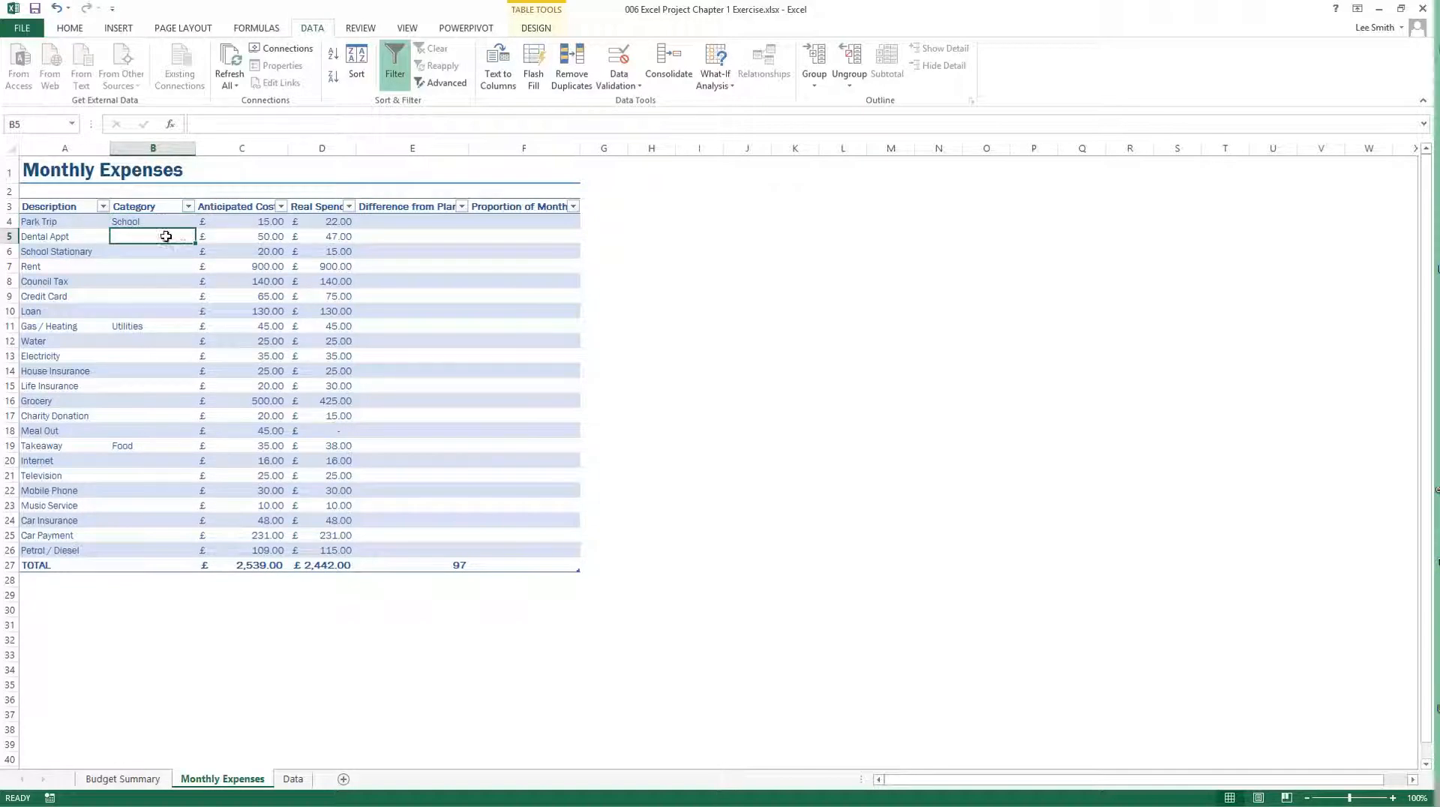
Fill the School category and its validation from B4 down the Category column to the Petrol / Diesel row
left_click(144, 219)
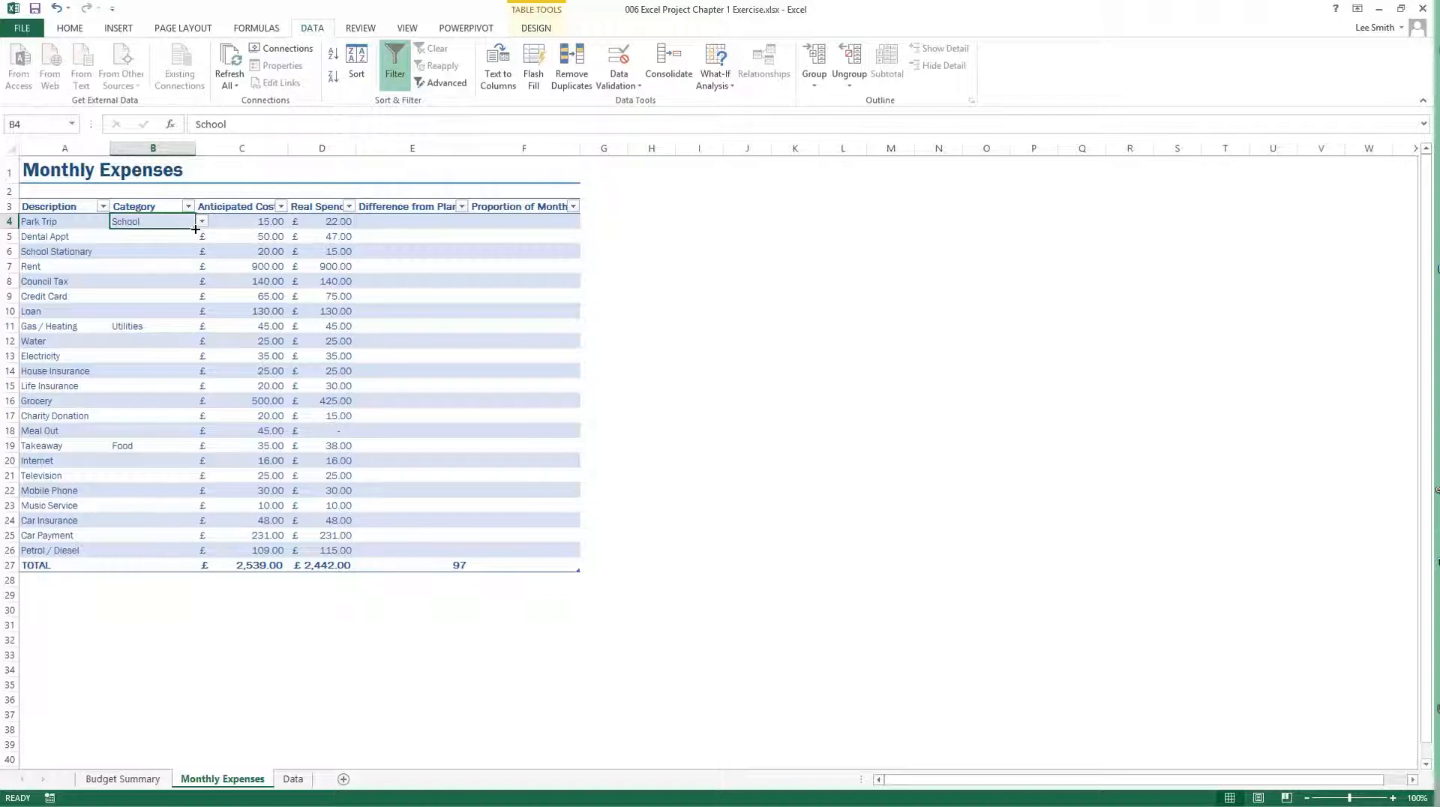
left_click_drag(195, 229, 177, 561)
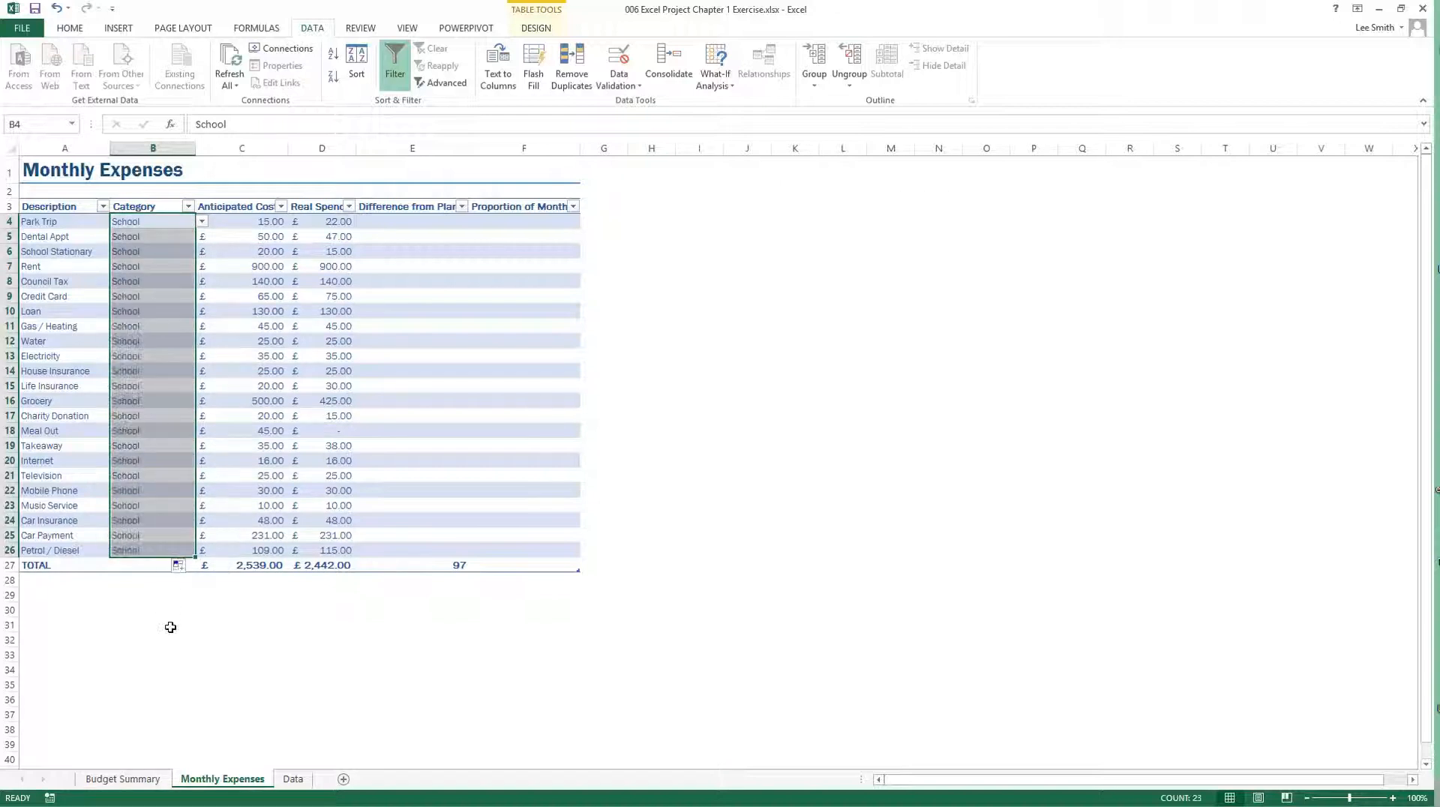
key("Down")
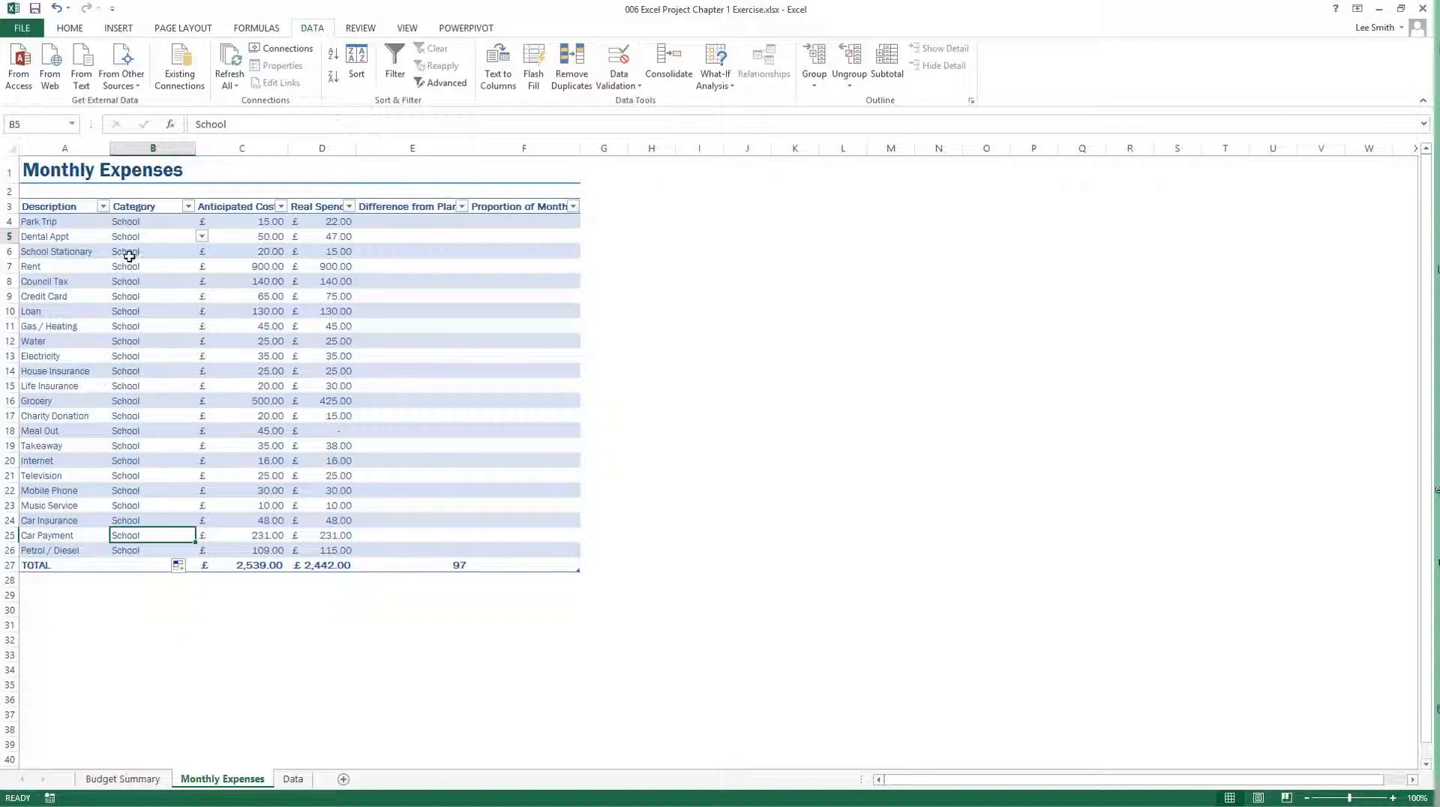
left_click(148, 239)
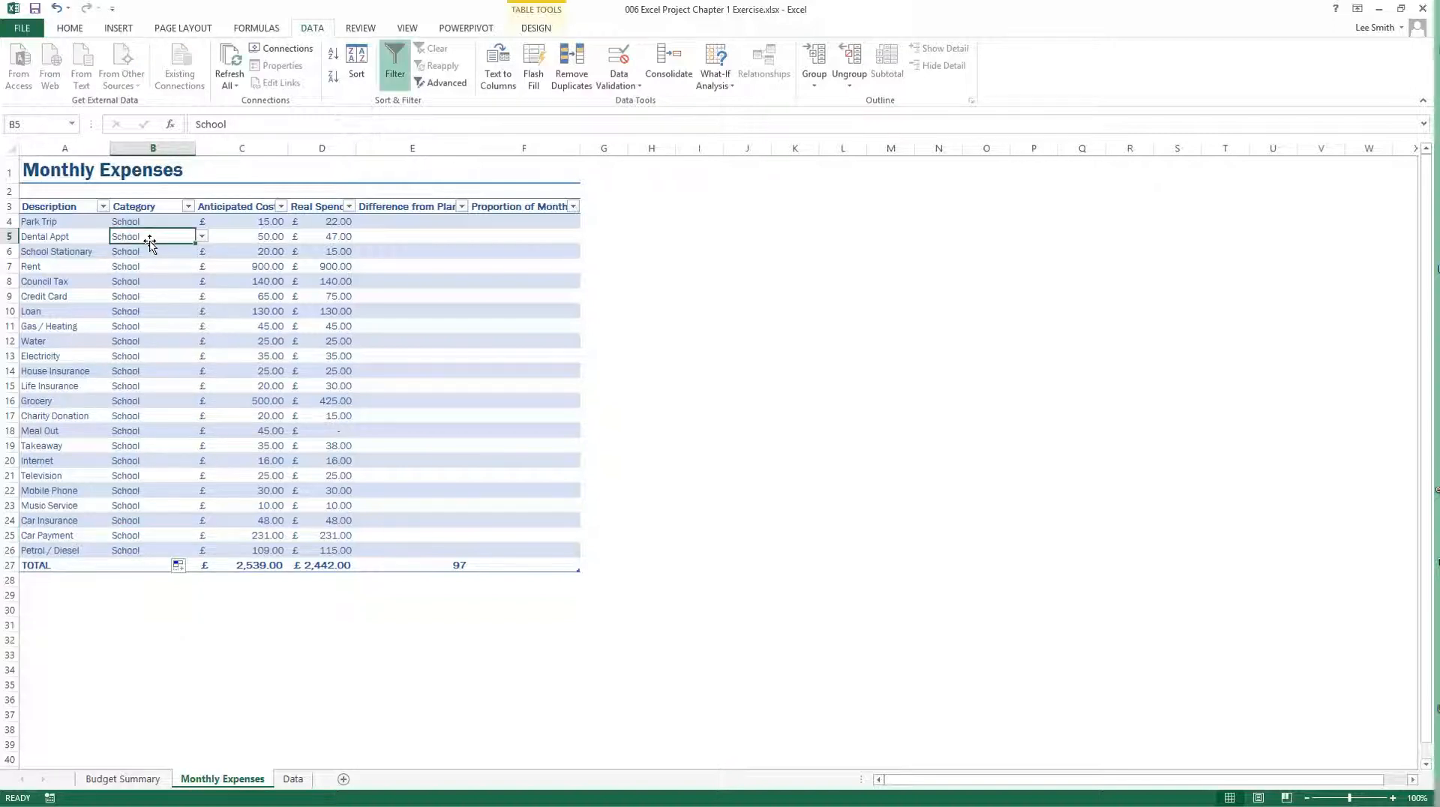
Set the Dental Appt category to Medical and the Credit Card category to Finances using their validated lists
left_click(201, 236)
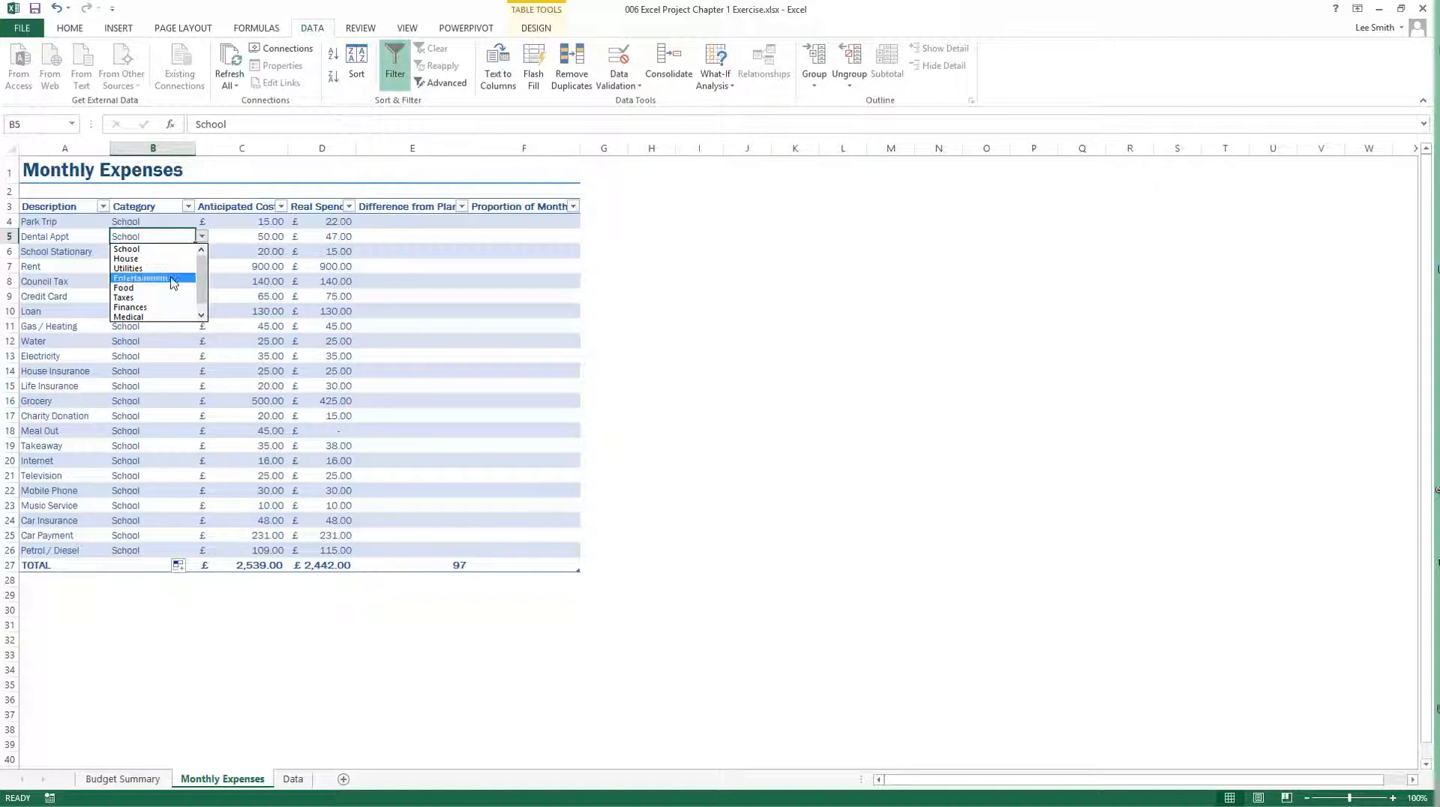
scroll(165, 308, "down", 1)
left_click(165, 307)
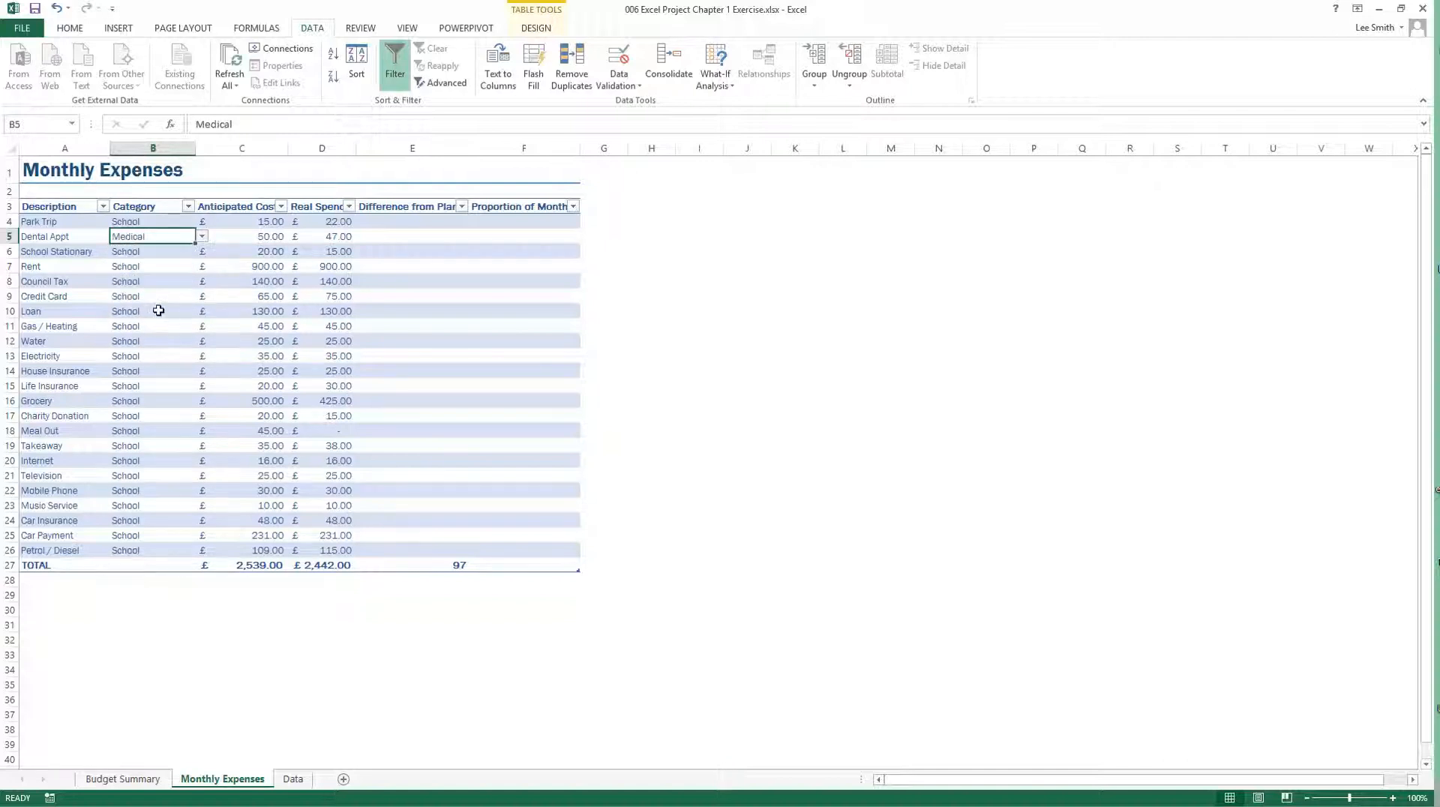
left_click(141, 298)
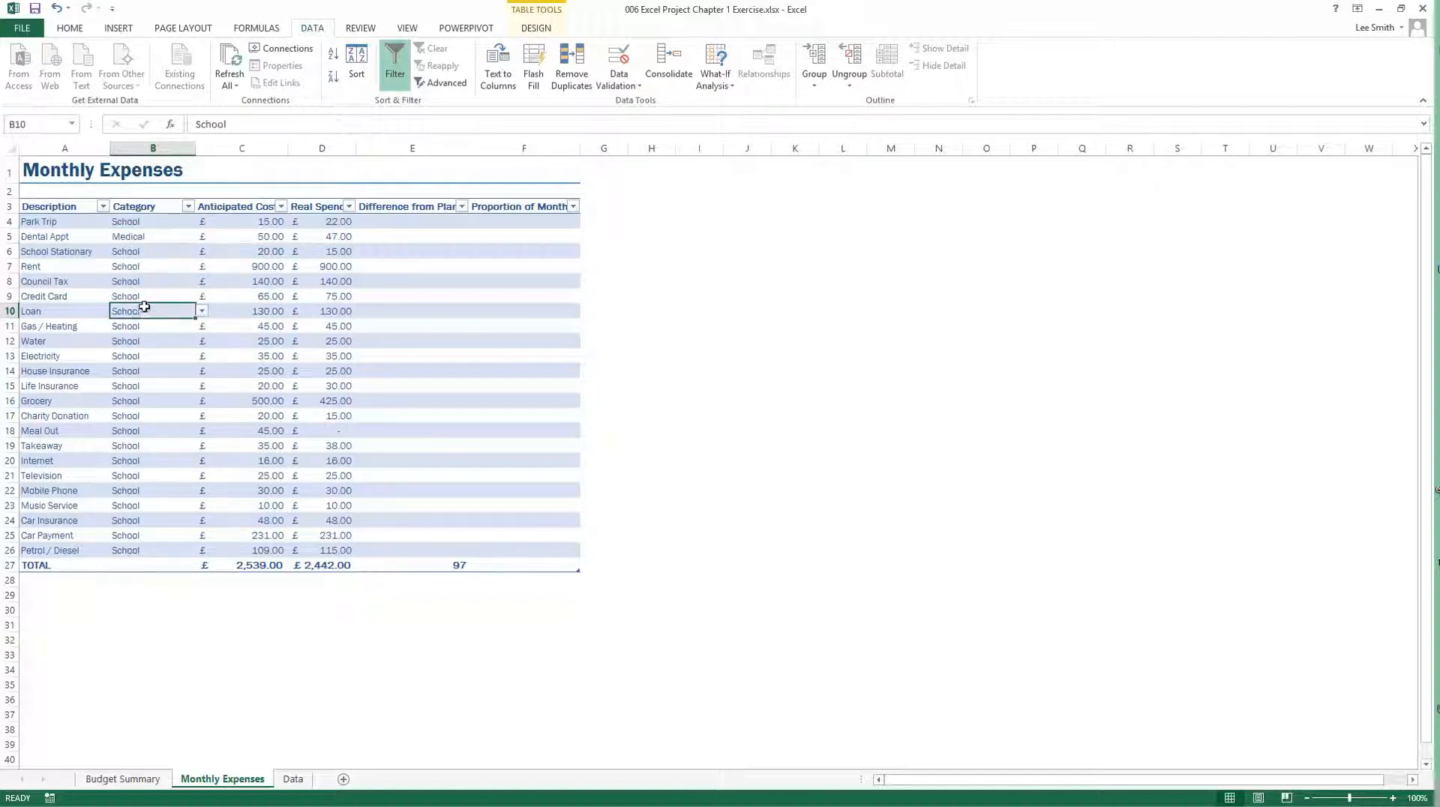
left_click(202, 296)
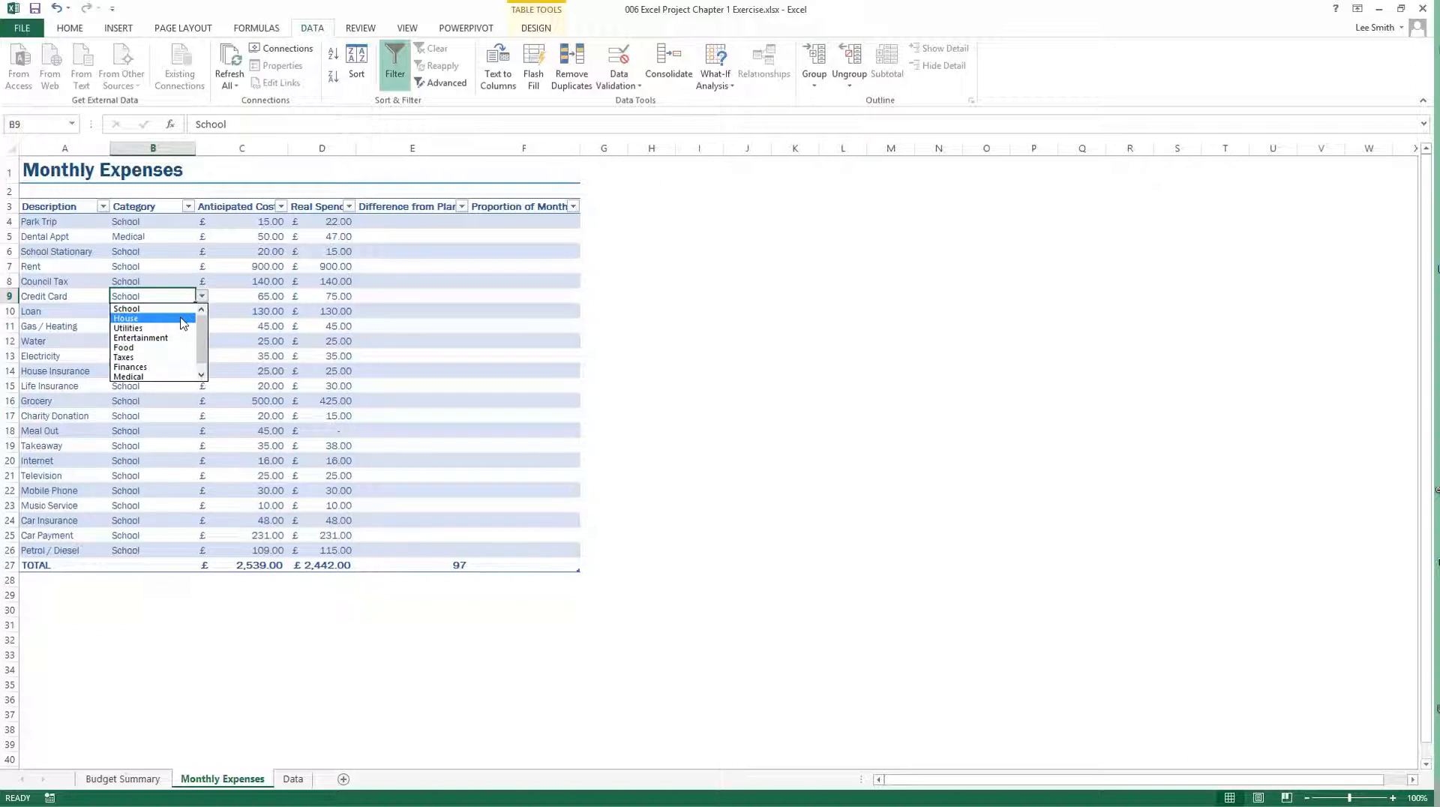
left_click(162, 367)
left_click(251, 667)
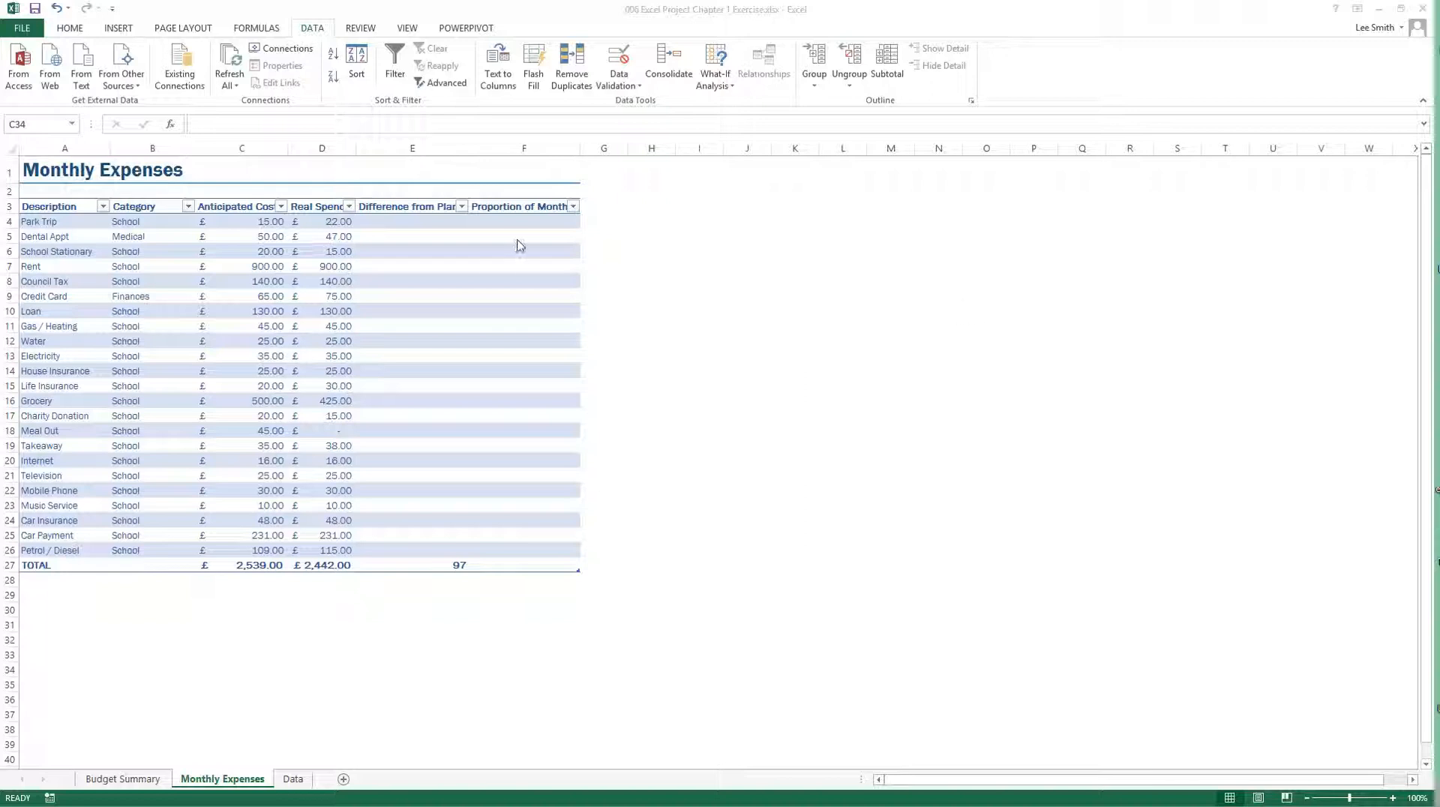
left_click(704, 281)
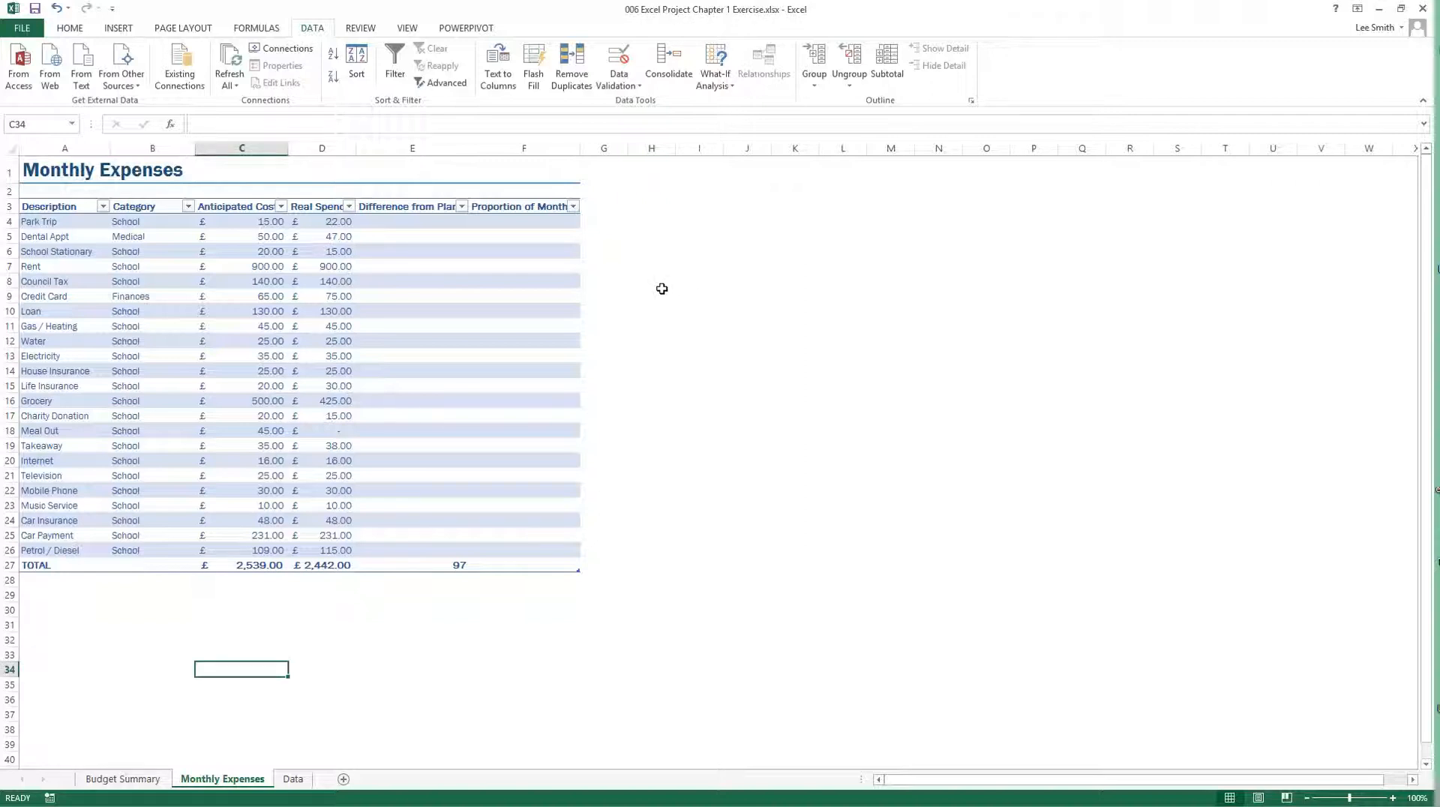
Enter the formula =[@[Anticipated Cost]]-[@[Real Spend]] in the Park Trip difference cell E4
left_click(417, 222)
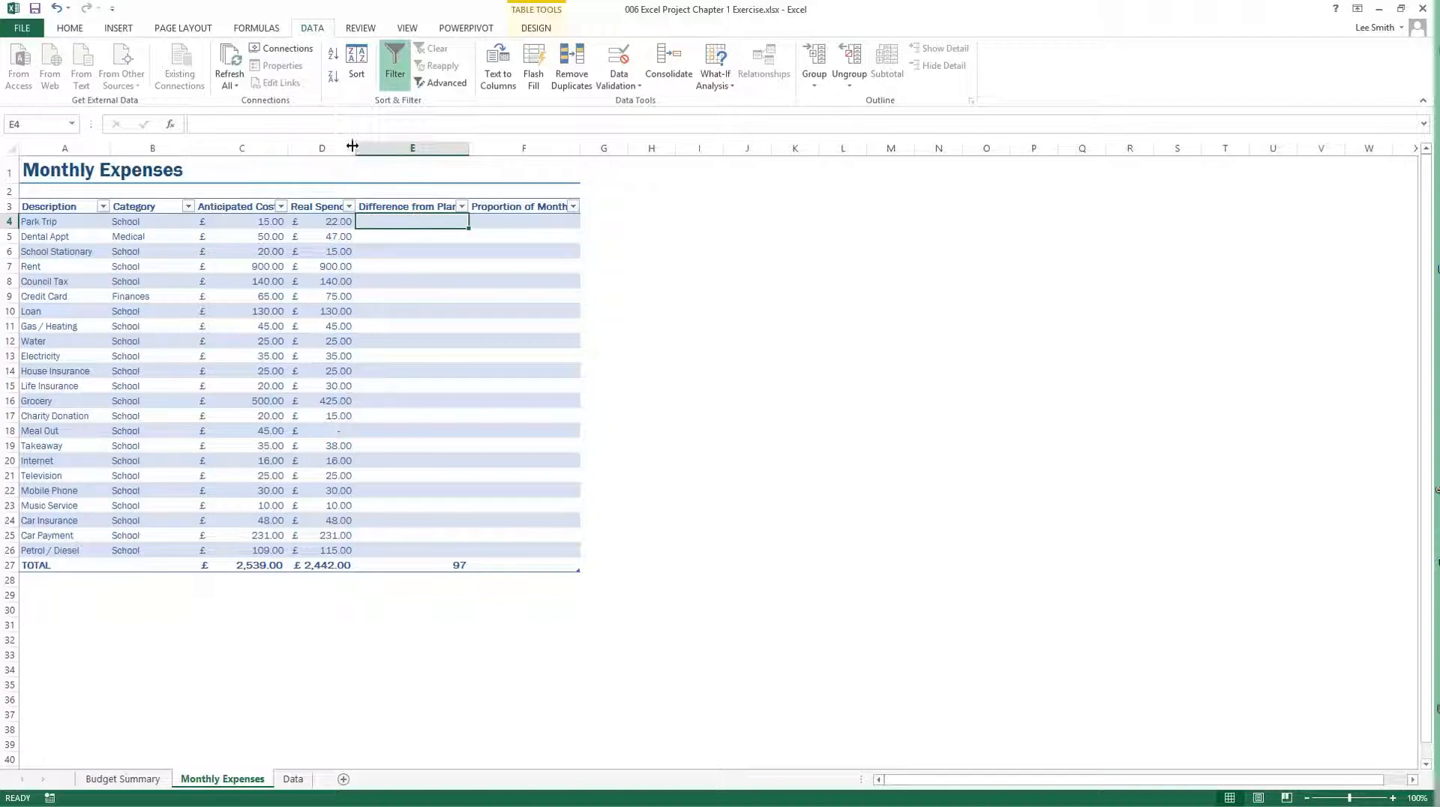
left_click(306, 123)
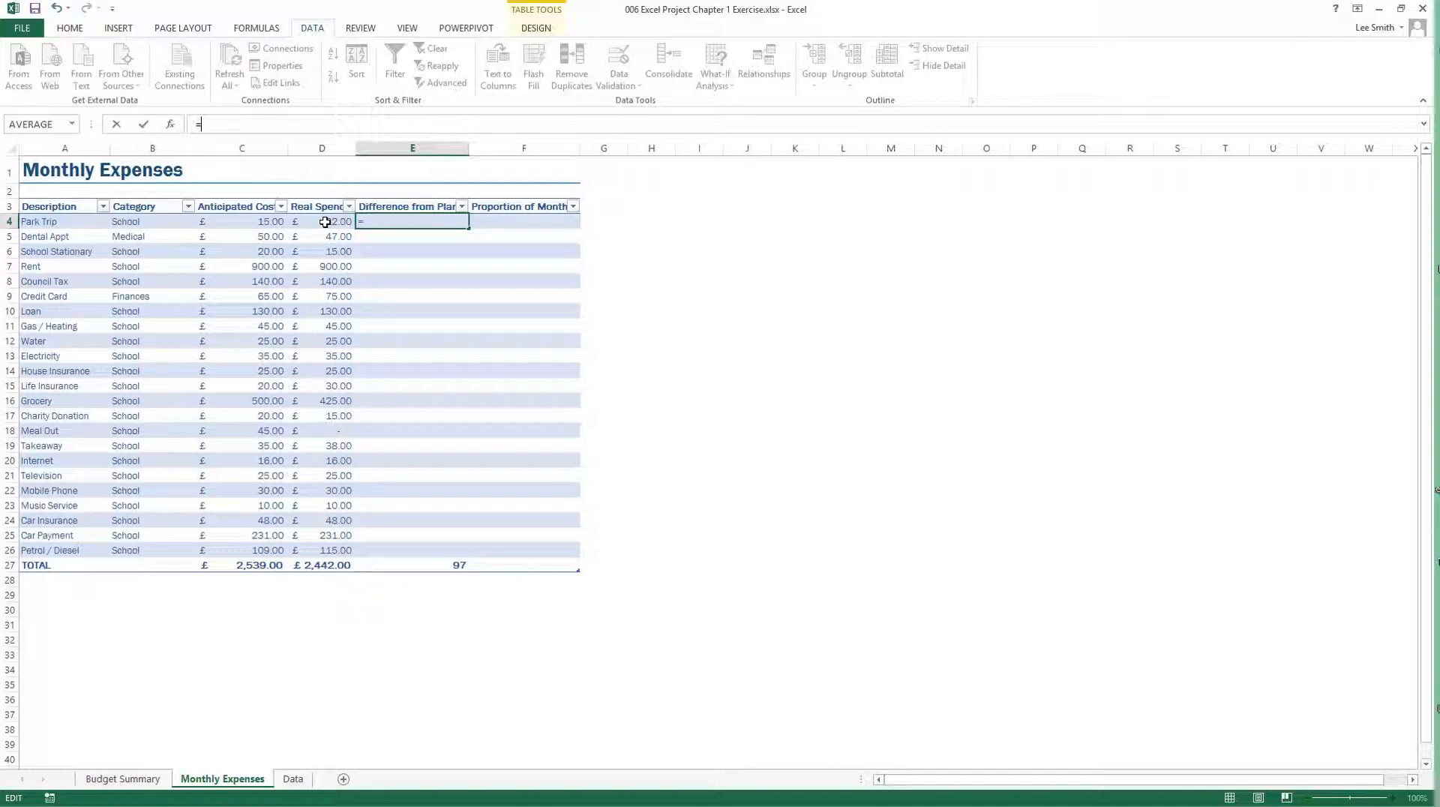
left_click(241, 222)
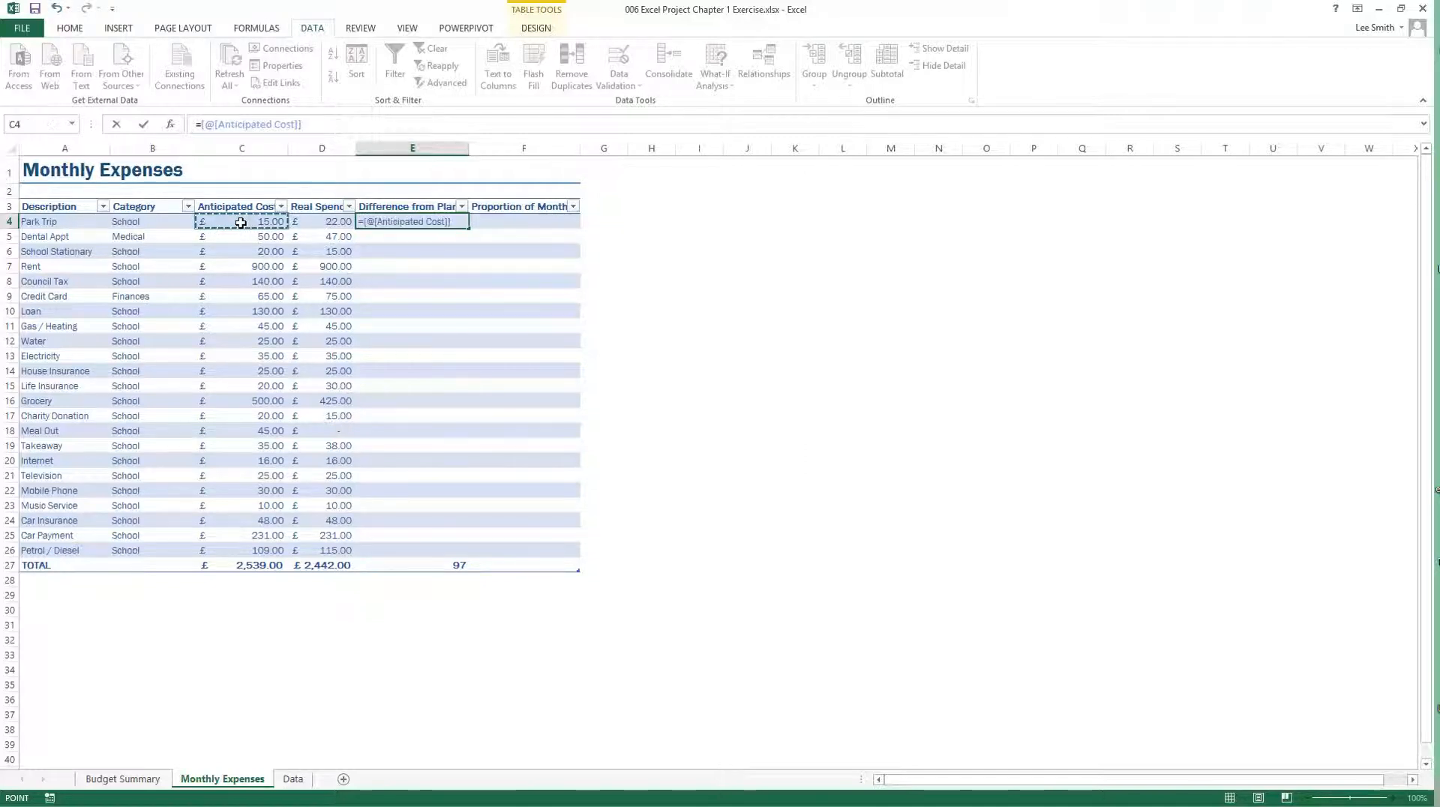
type("-")
left_click(309, 222)
key("Return")
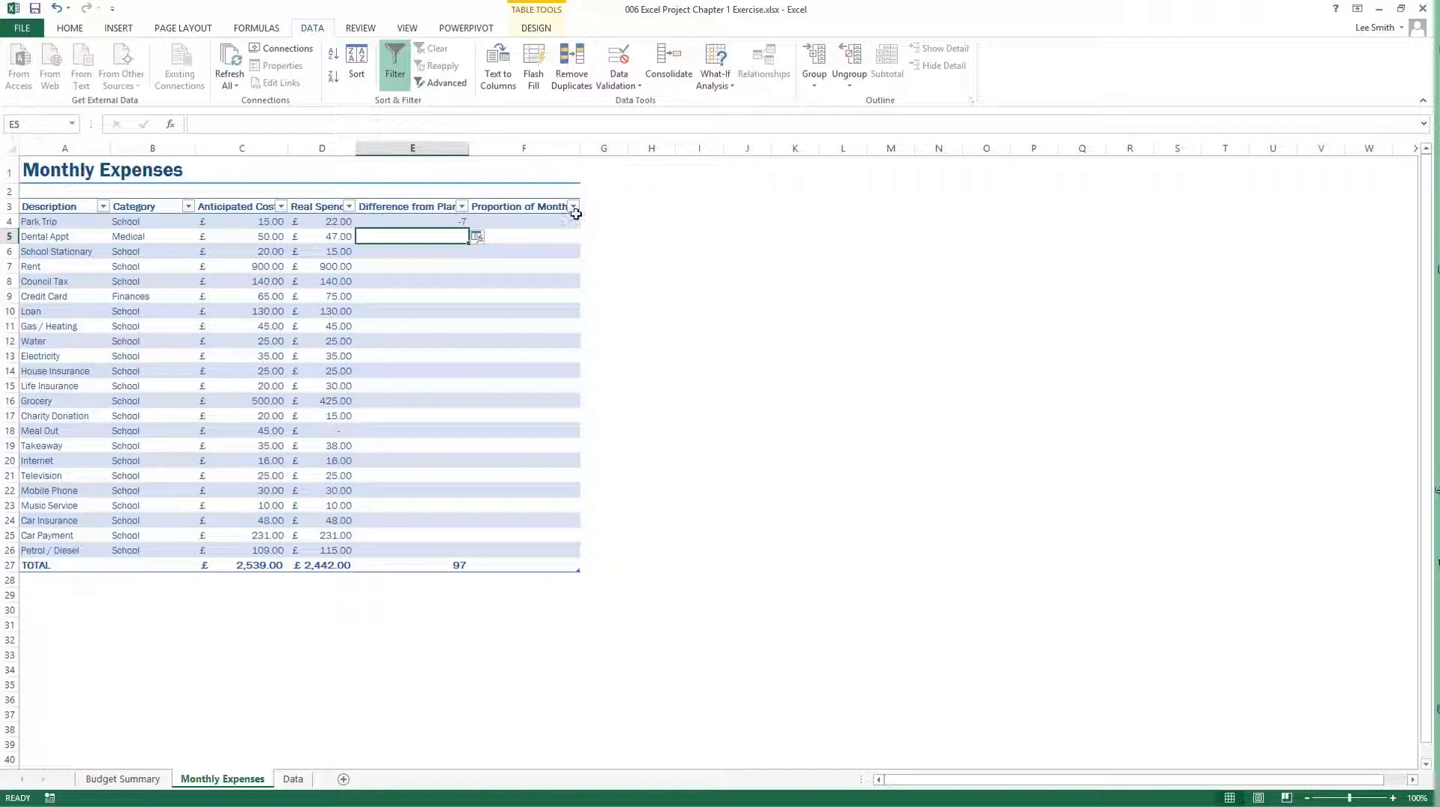
Apply the Accounting number format to the Park Trip difference cell E4
left_click(428, 220)
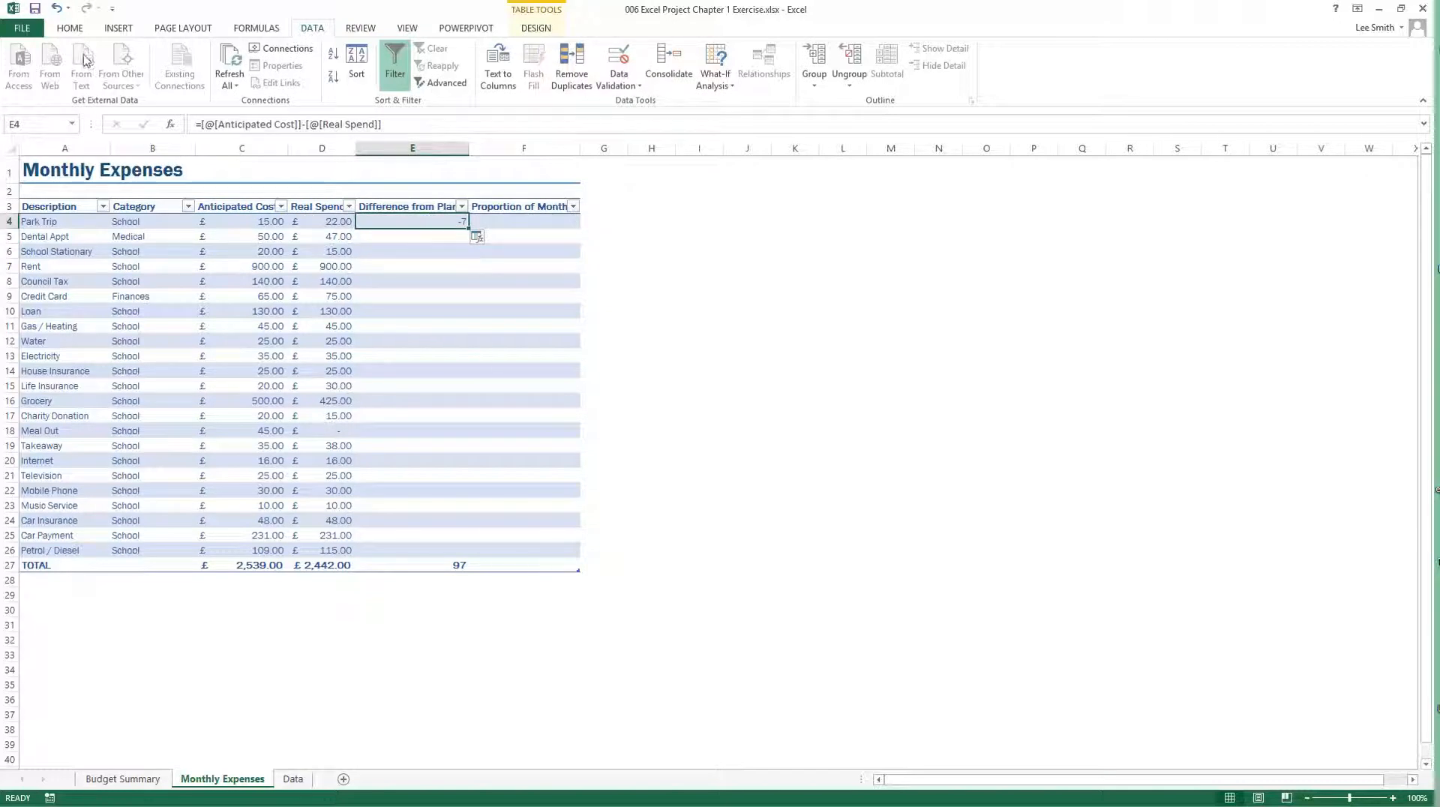
left_click(72, 28)
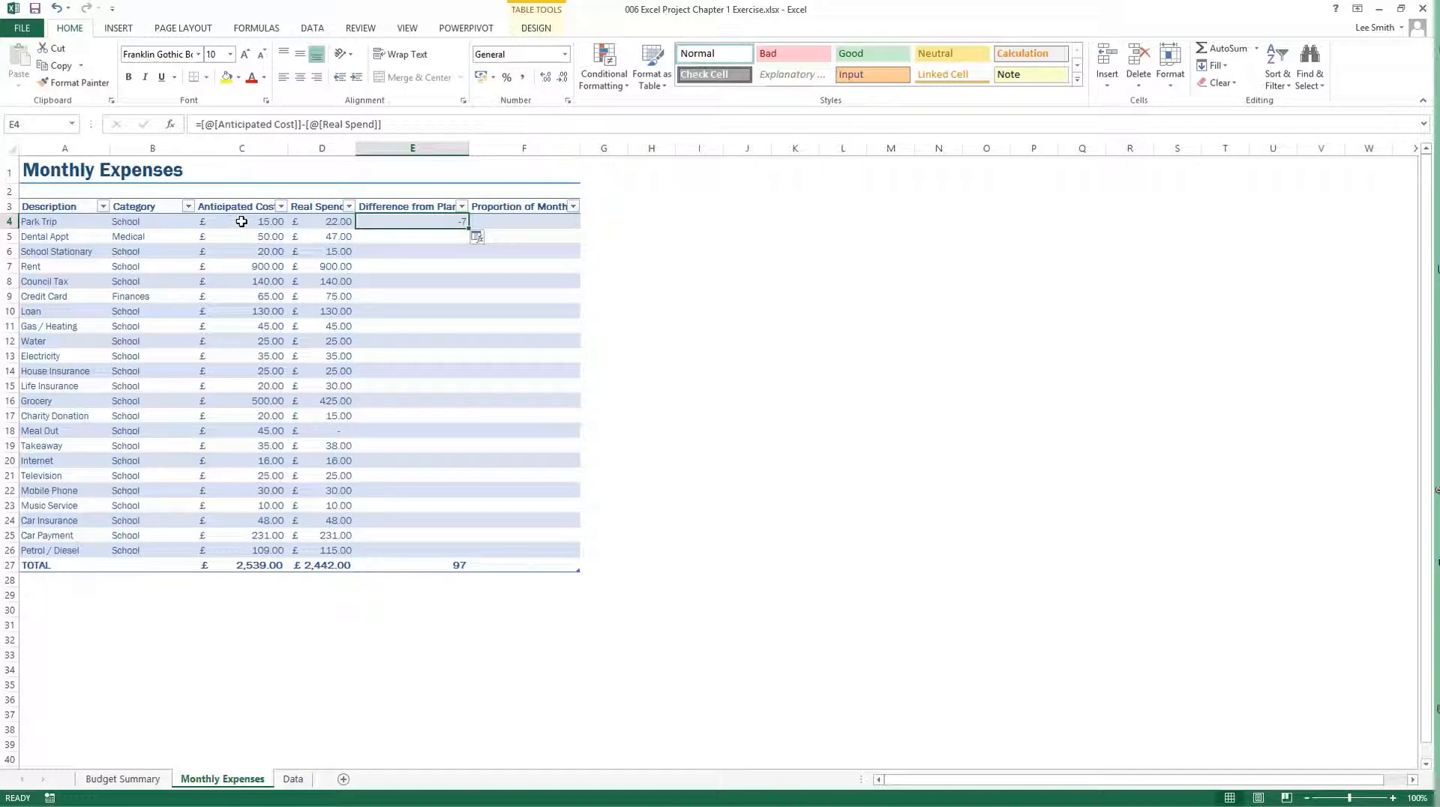
left_click(565, 55)
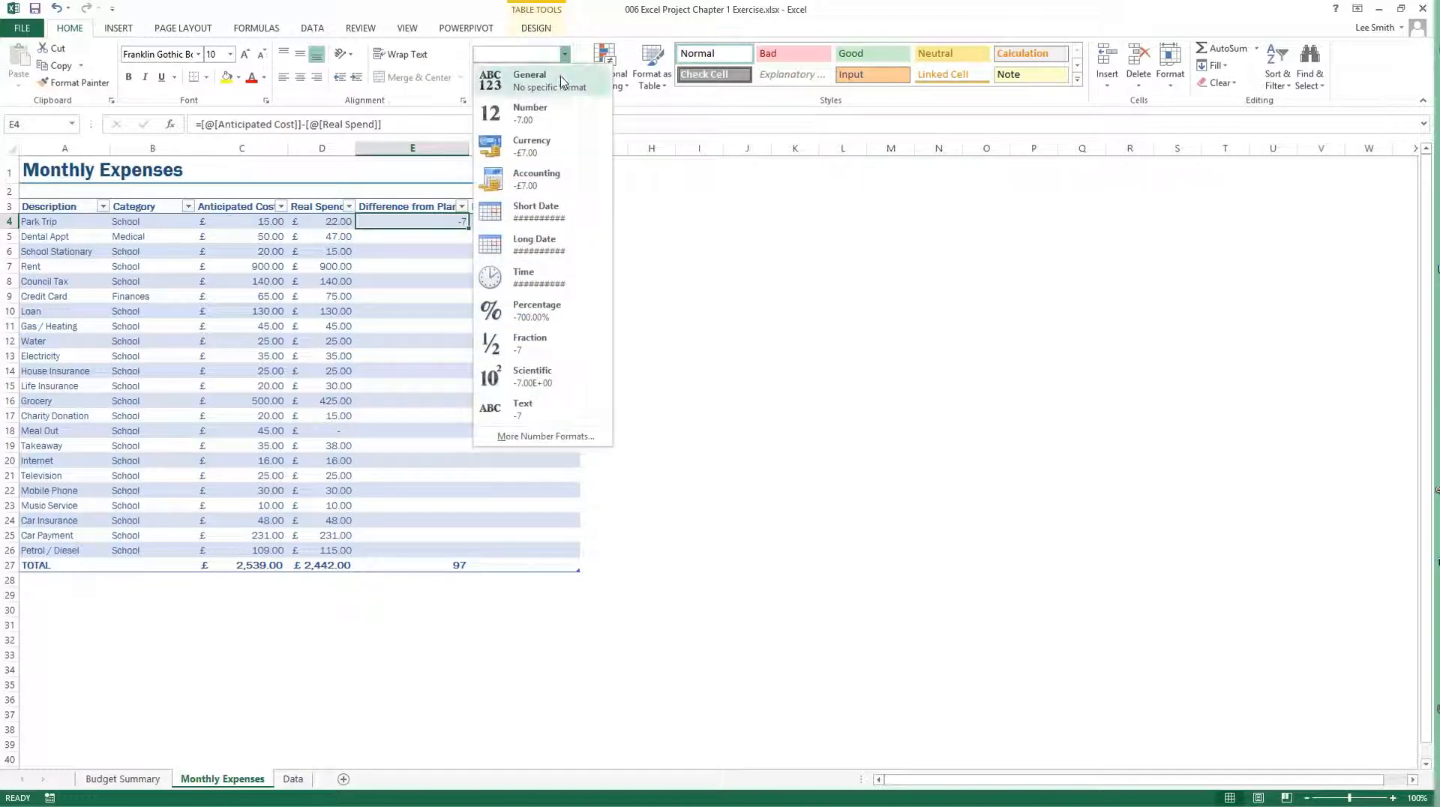
left_click(581, 179)
left_click(652, 316)
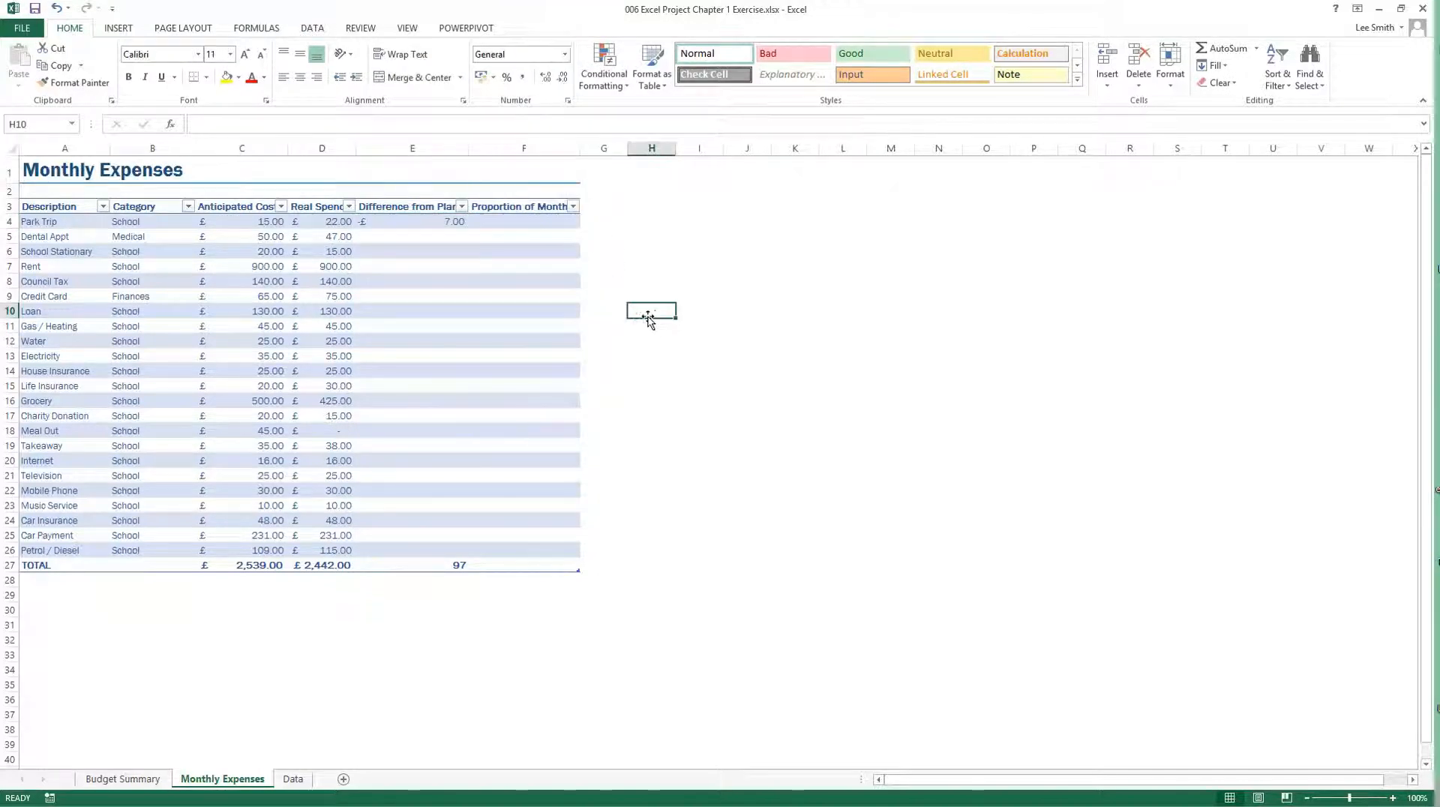
Fill the difference formula and its format from E4 down to the Petrol / Diesel row, E26
left_click(418, 222)
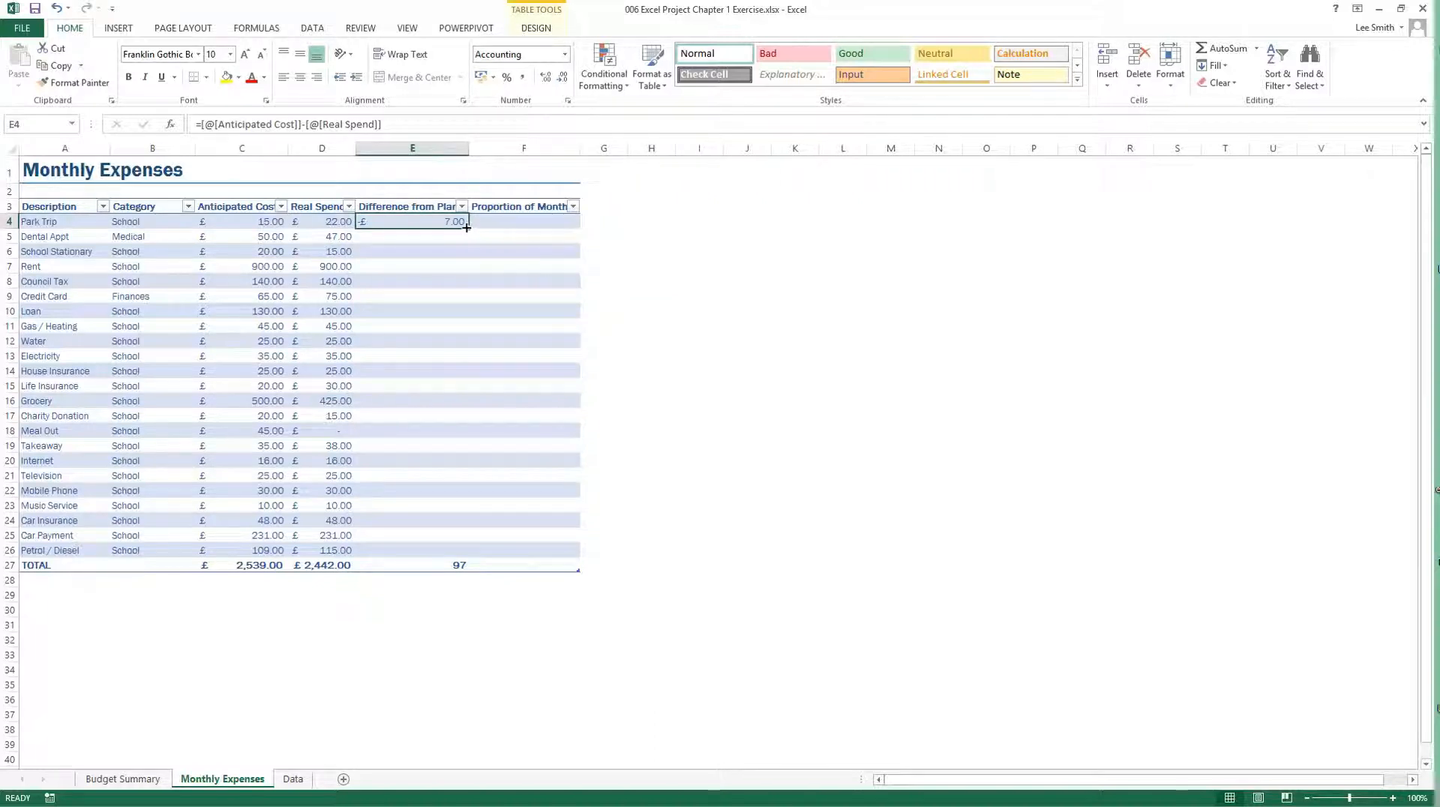
left_click_drag(468, 226, 444, 552)
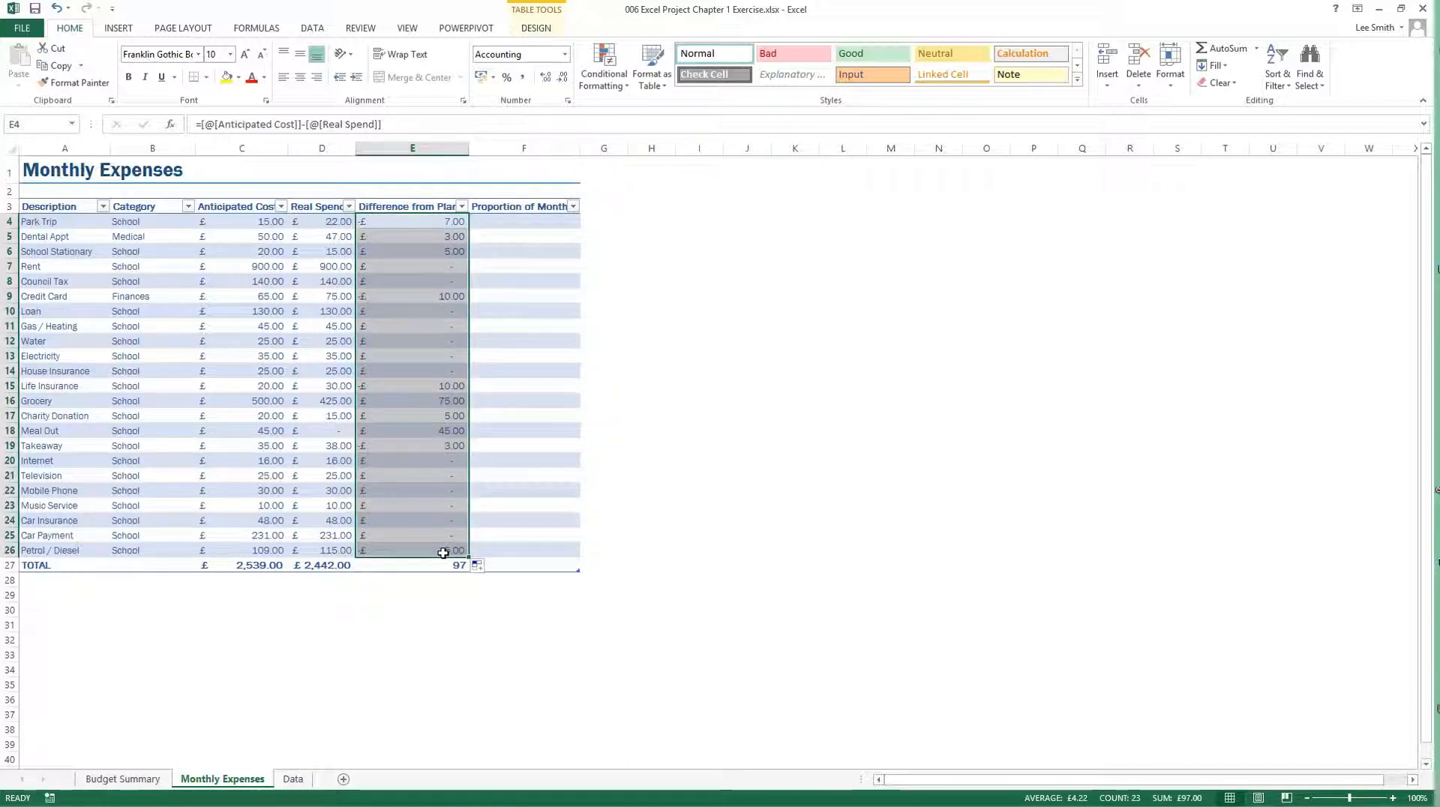
left_click(792, 448)
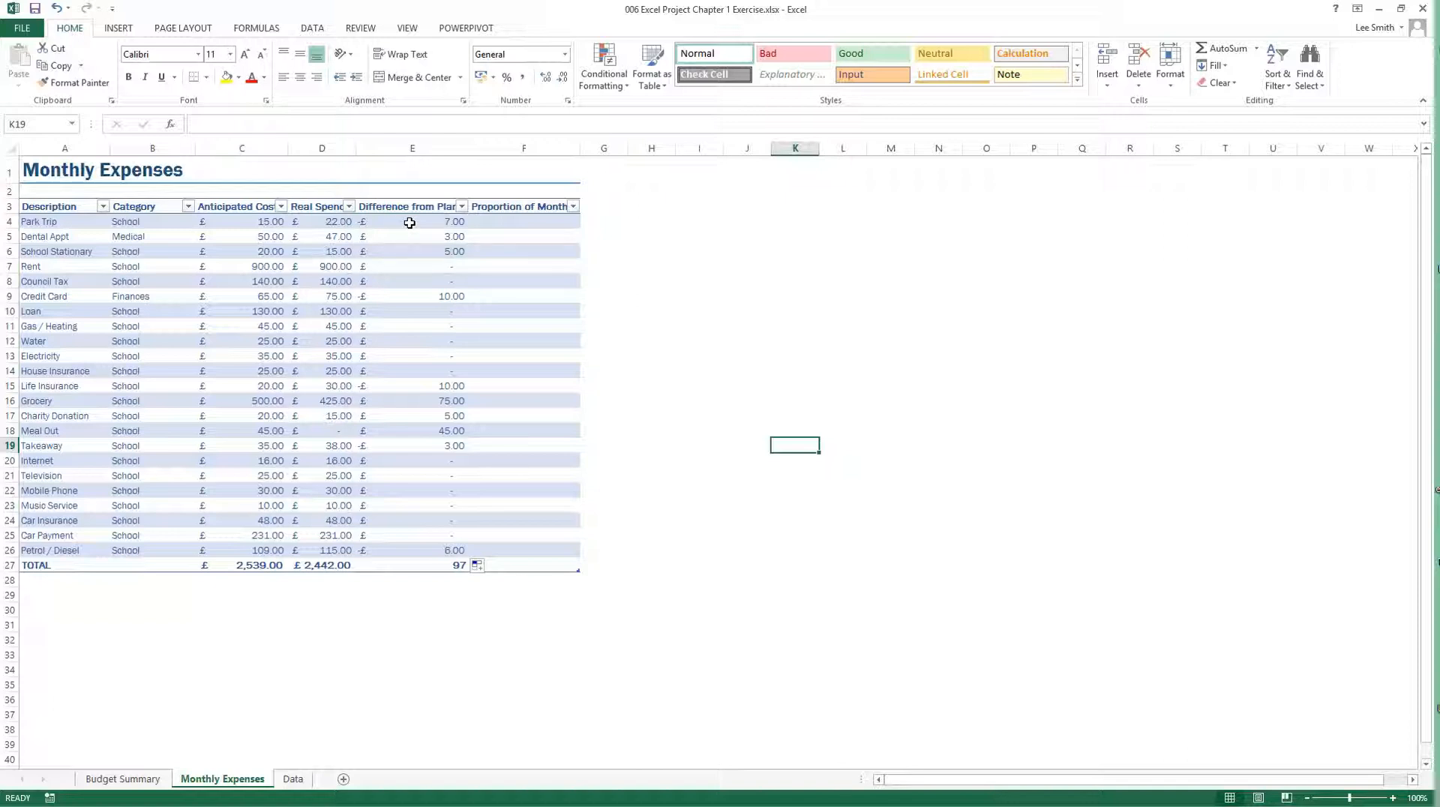
Add a Less Than conditional formatting rule to E4:E26 that shows values below 0 in Red Text
left_click_drag(409, 223, 424, 550)
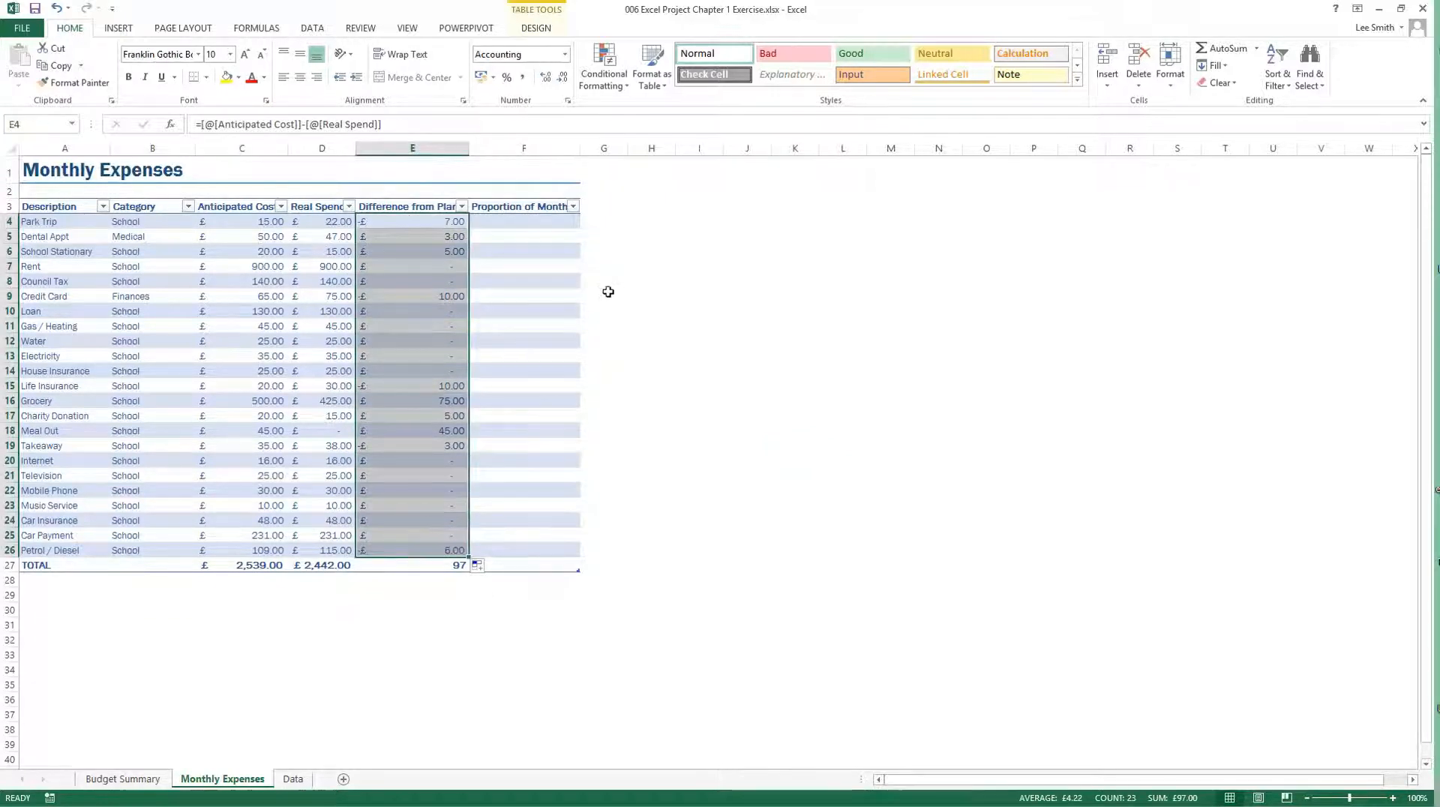
left_click(595, 82)
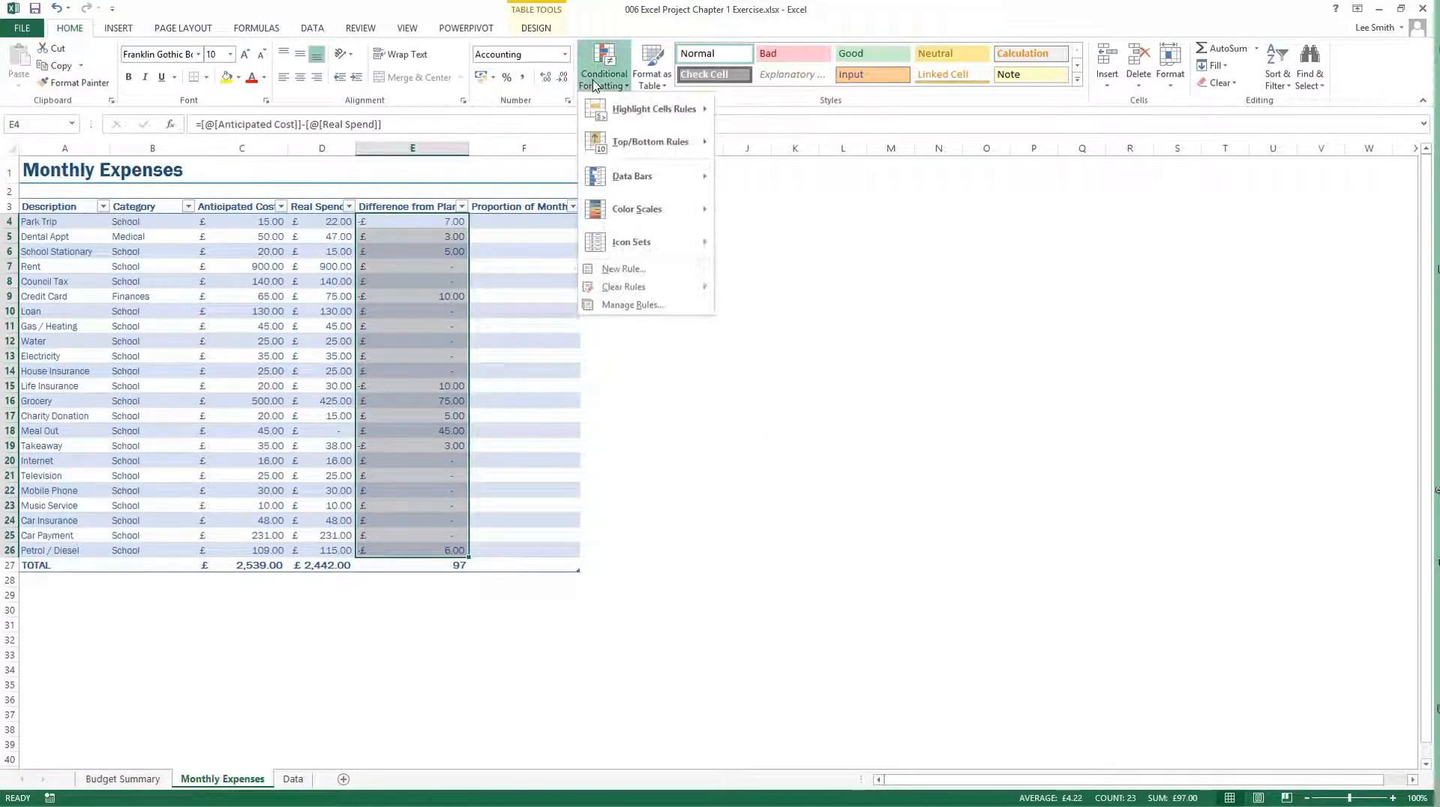
mouse_move(619, 109)
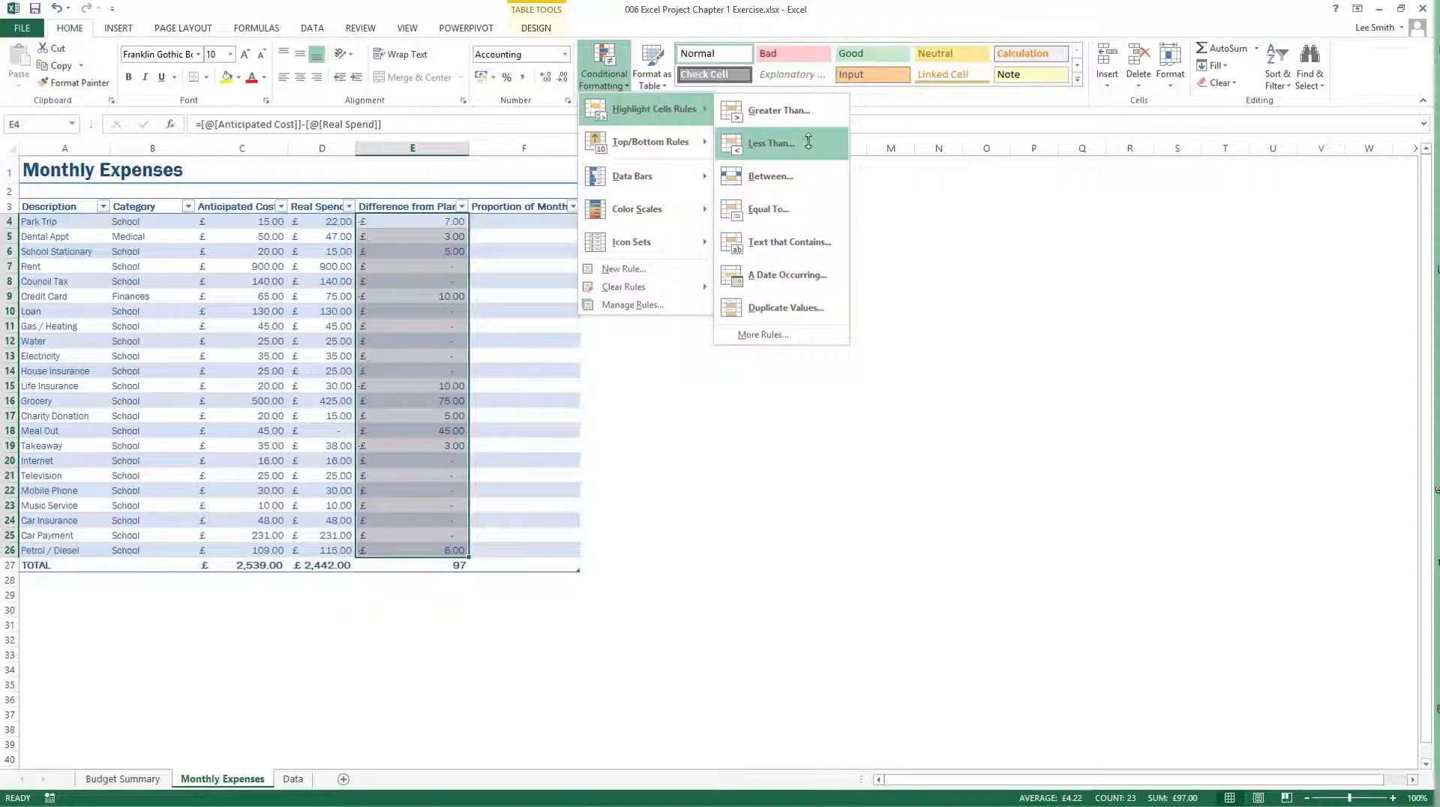
left_click(770, 144)
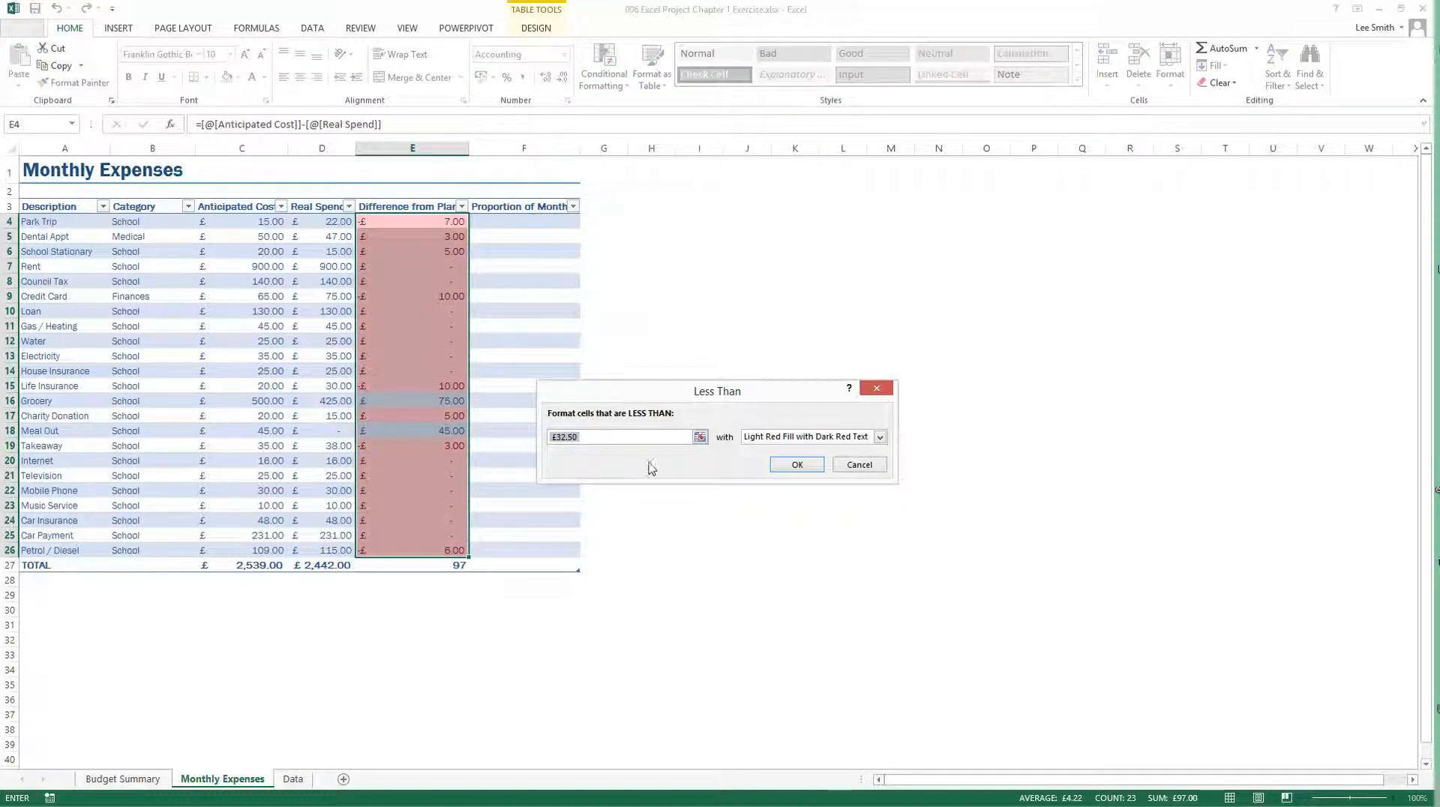
left_click(626, 437)
left_click_drag(626, 437, 531, 439)
type("0")
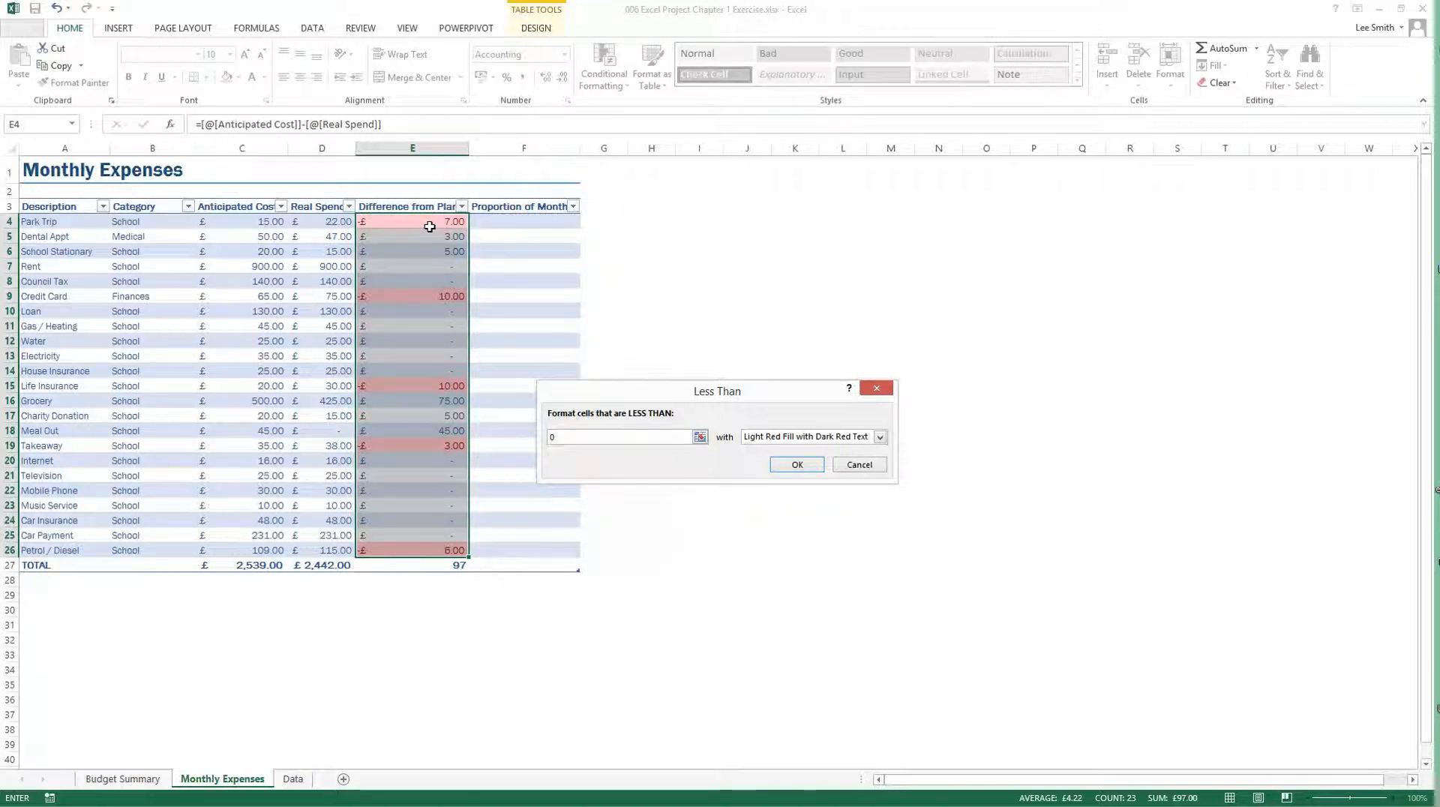
left_click(840, 438)
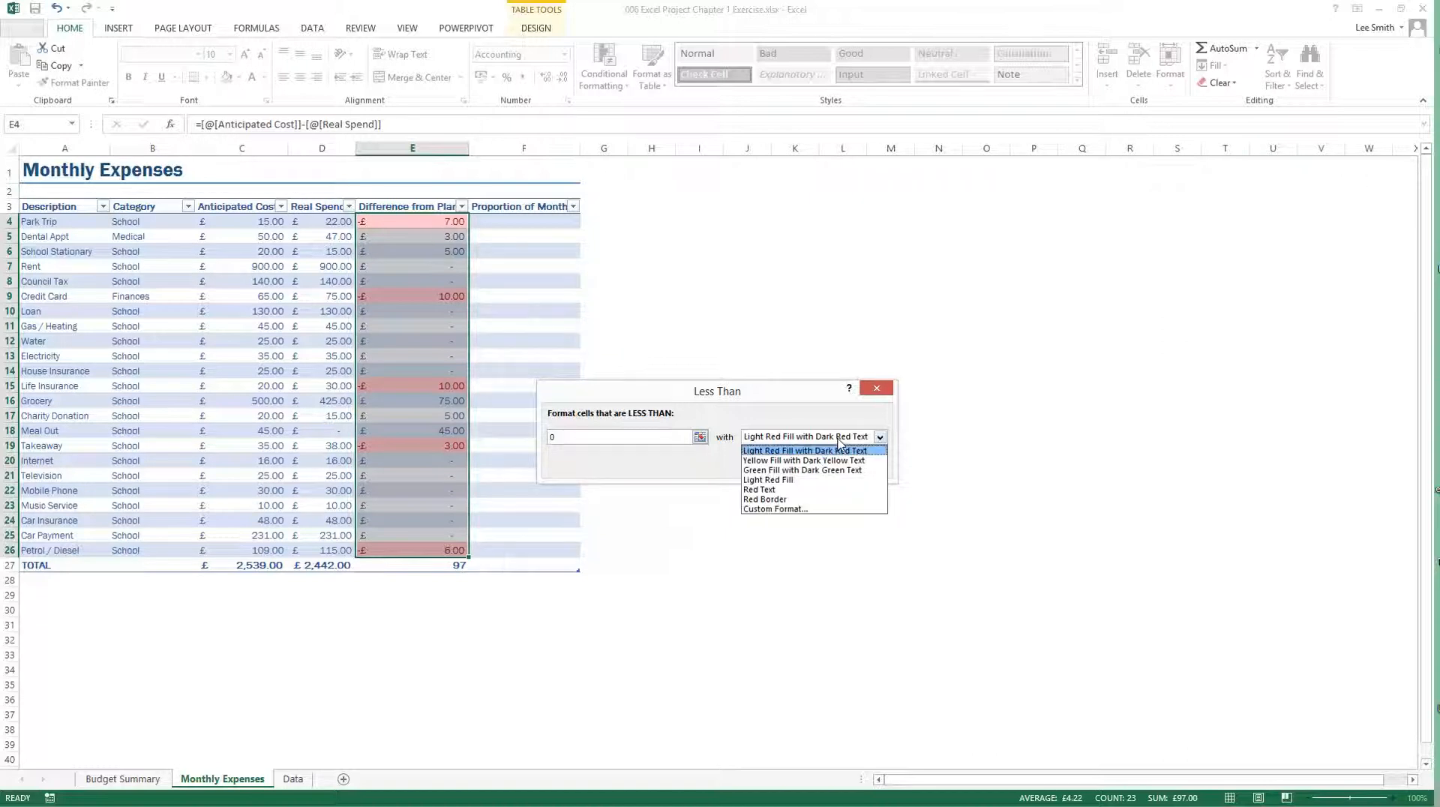
left_click(827, 492)
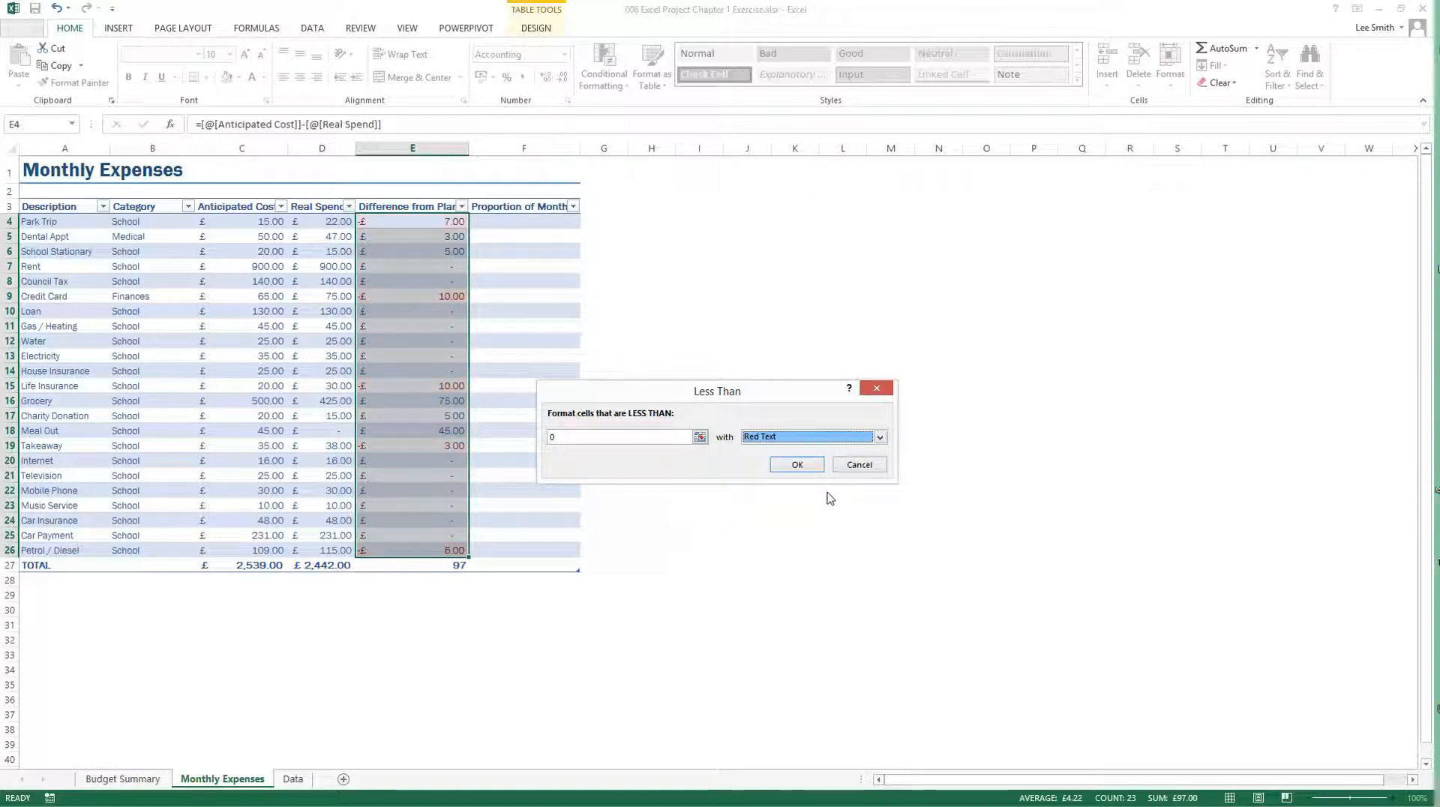
left_click(798, 465)
left_click(801, 490)
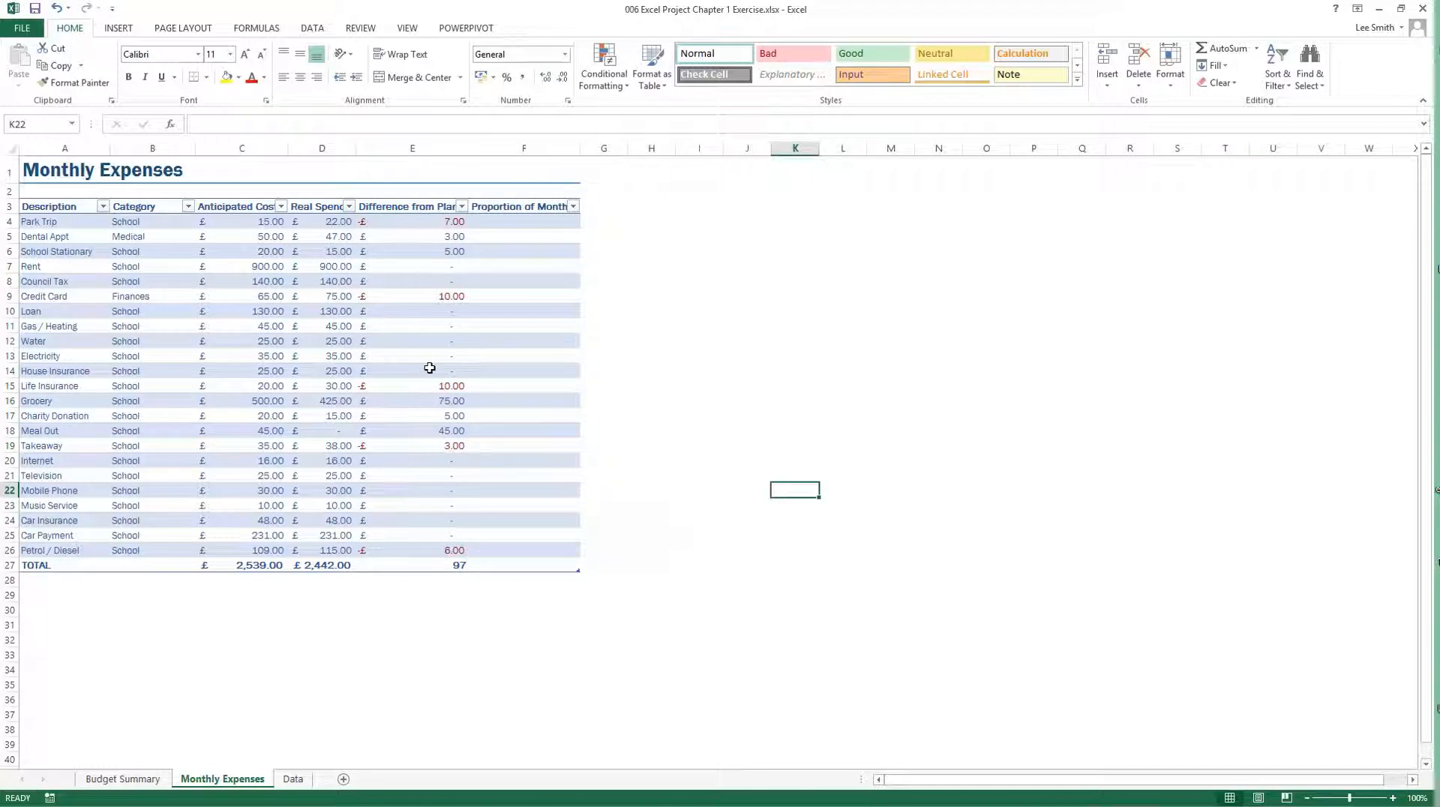
Test the conditional formatting by setting the Gas / Heating Real Spend in D11 to 50, and undo the change
left_click(325, 327)
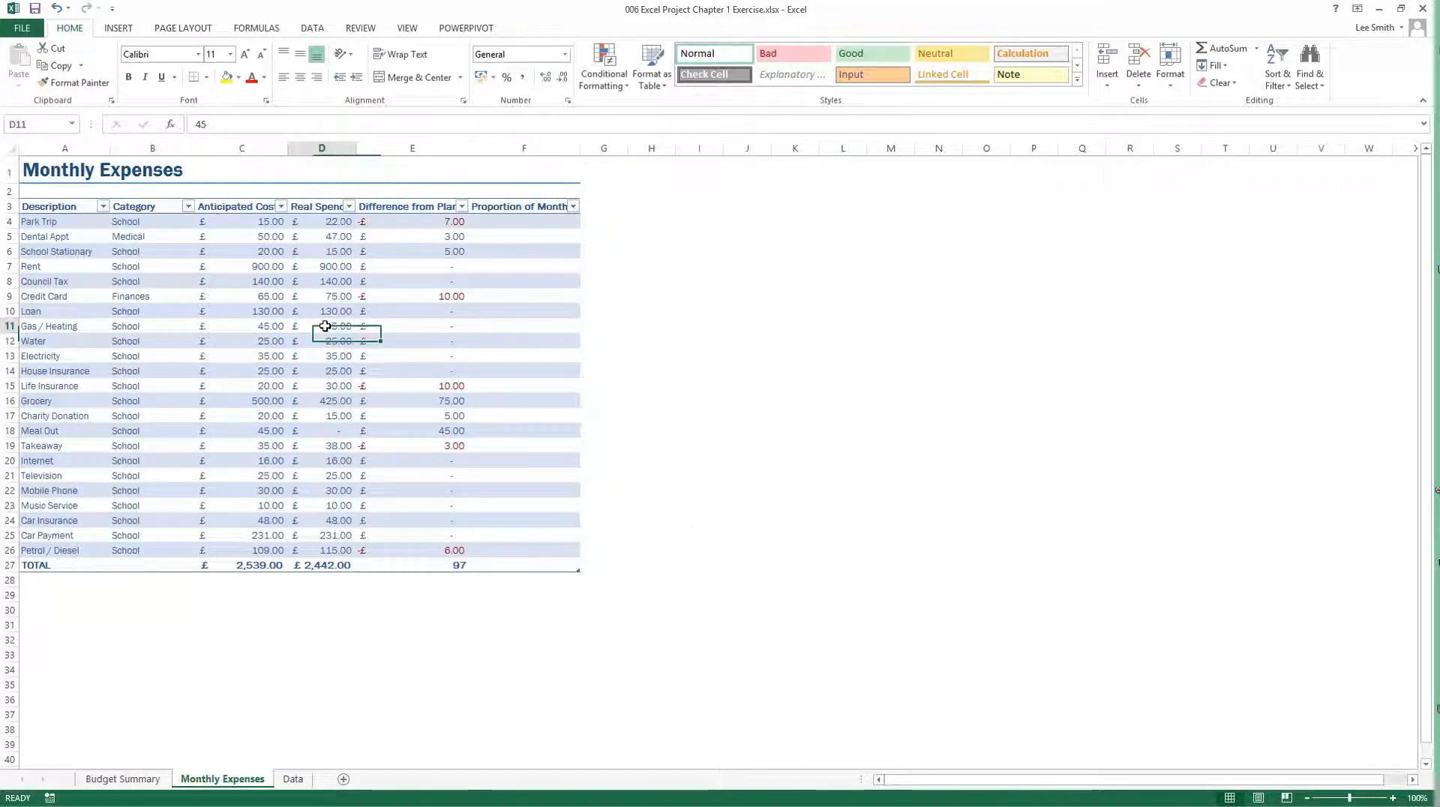
type("5")
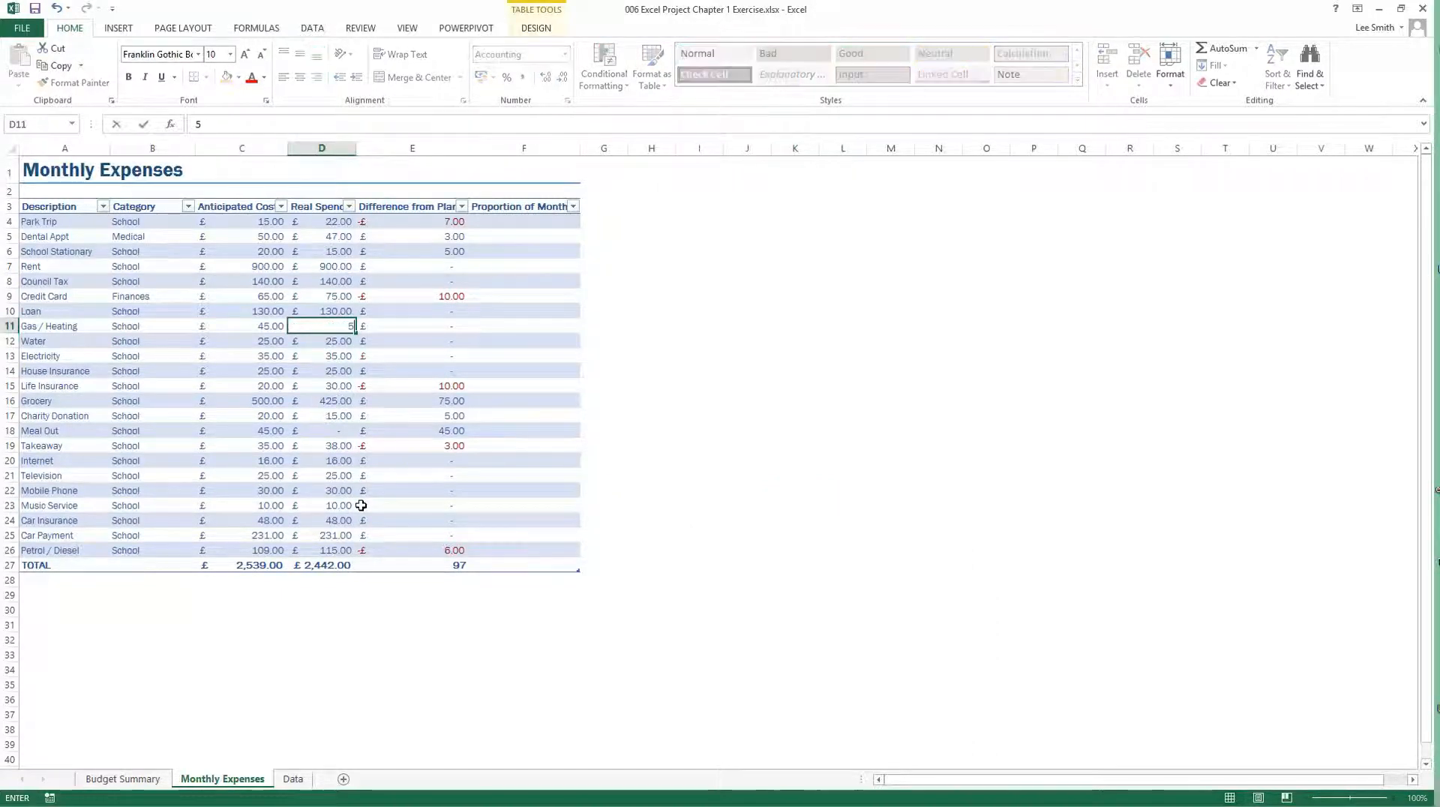
key("Return")
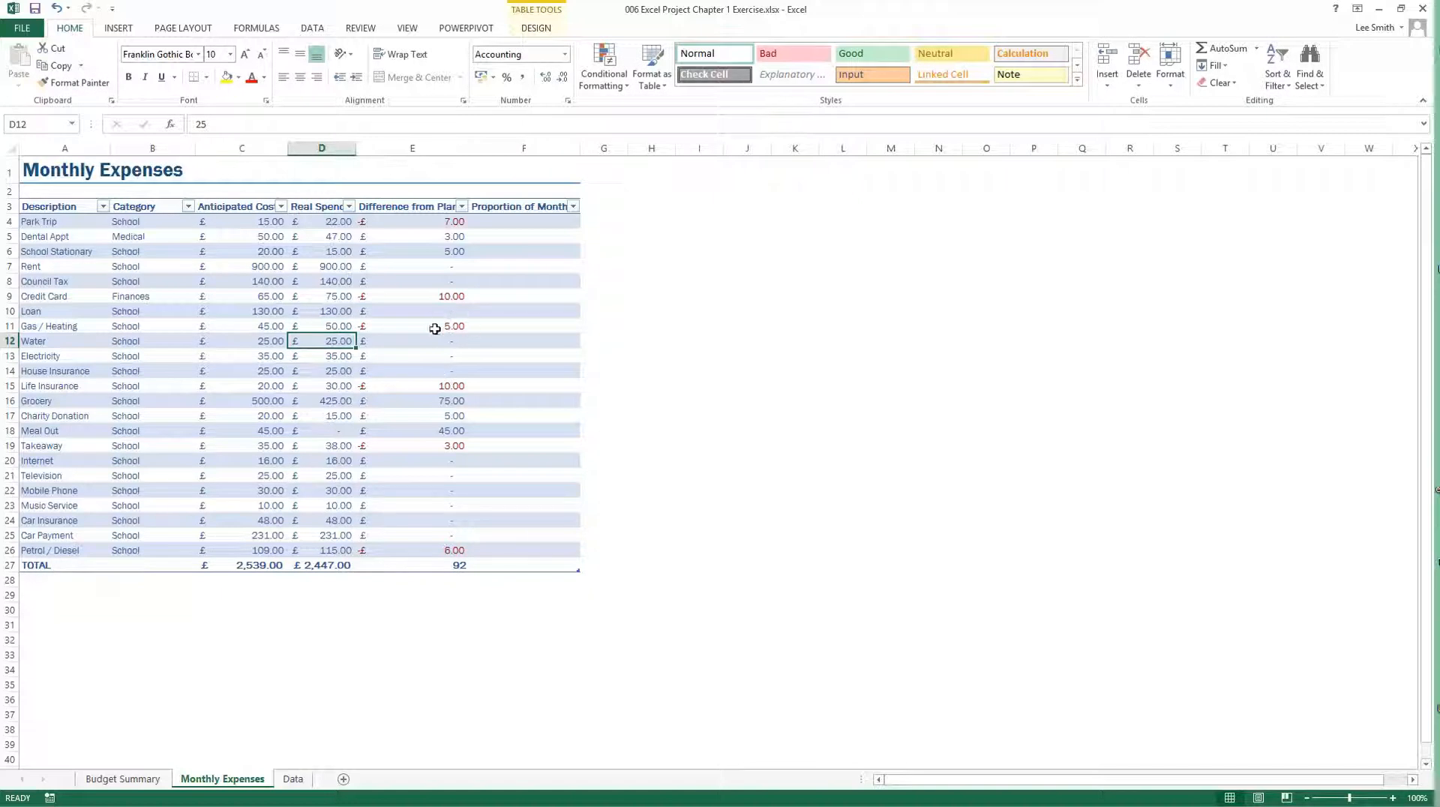
key("ctrl+z")
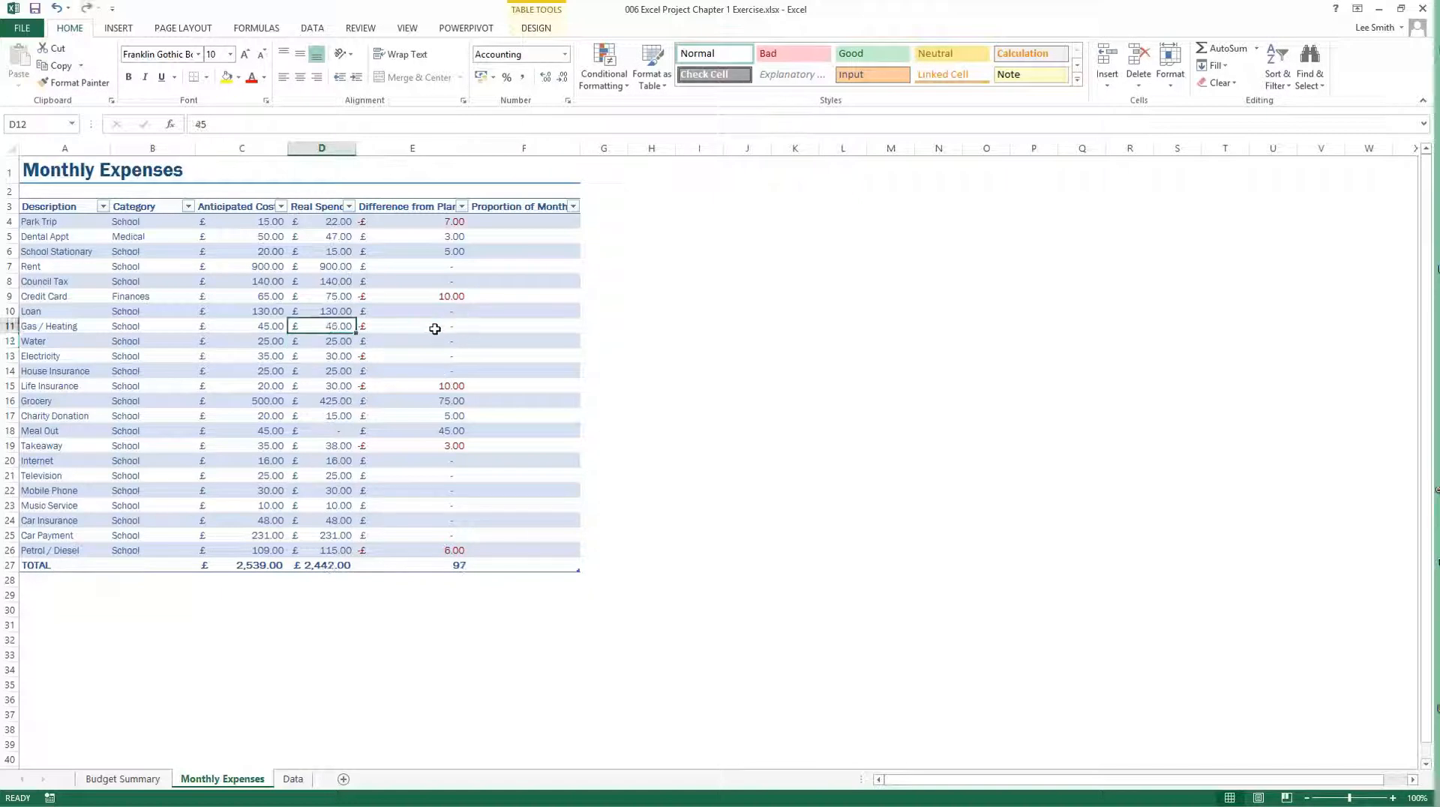
left_click(814, 385)
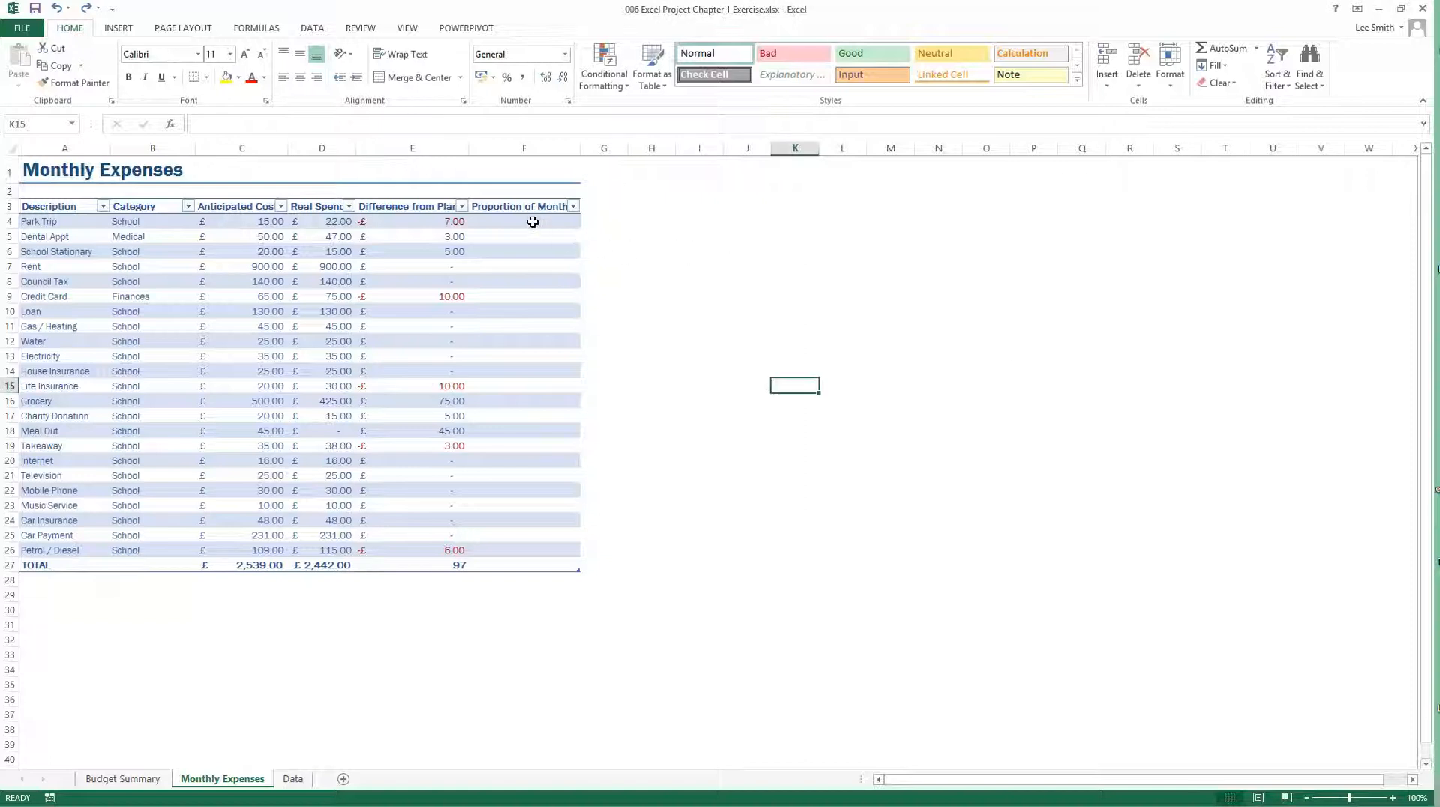
Enter the formula =[@[Real Spend]] in the Park Trip cell F4 of the Proportion of Month column
left_click_drag(532, 222, 515, 553)
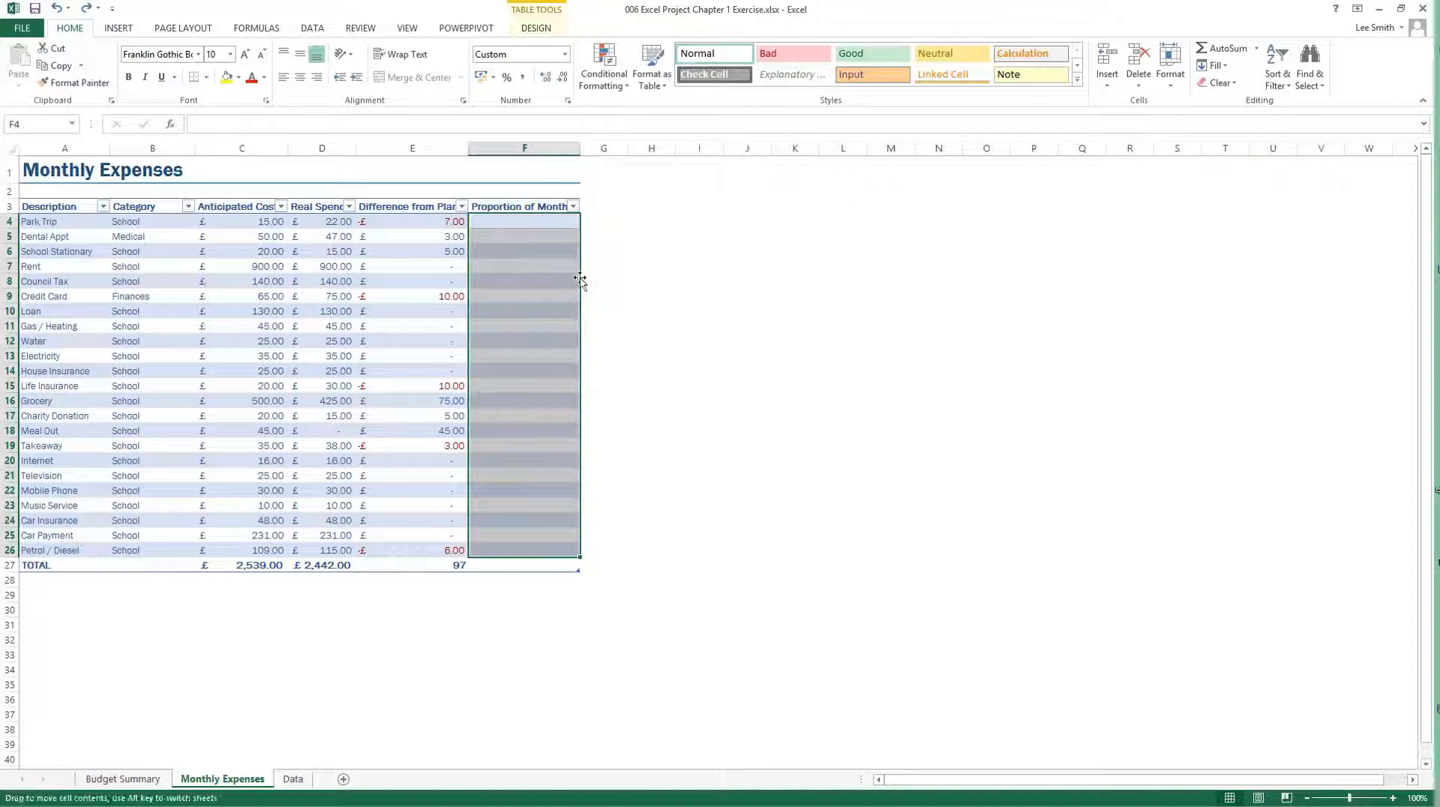
left_click(645, 292)
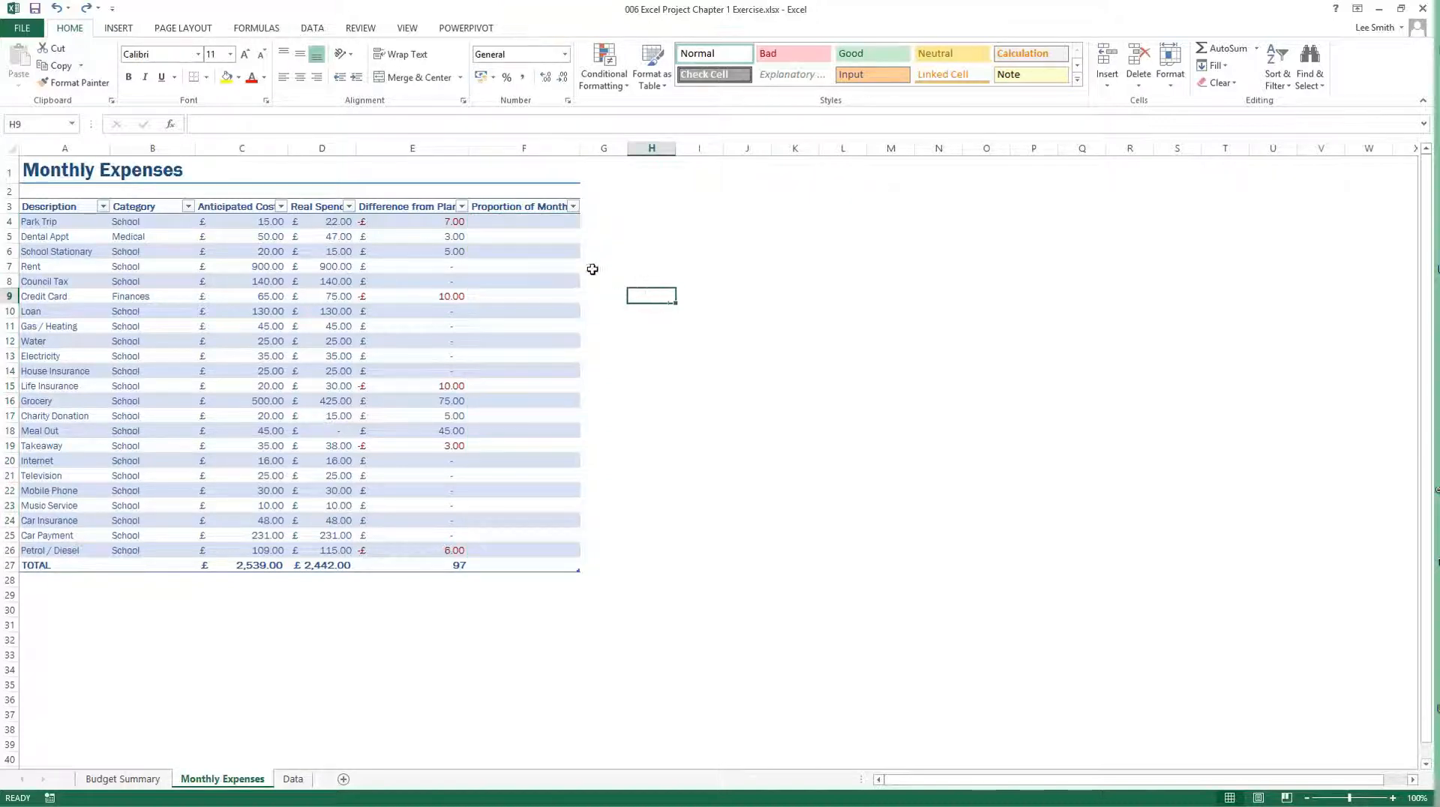
left_click(524, 224)
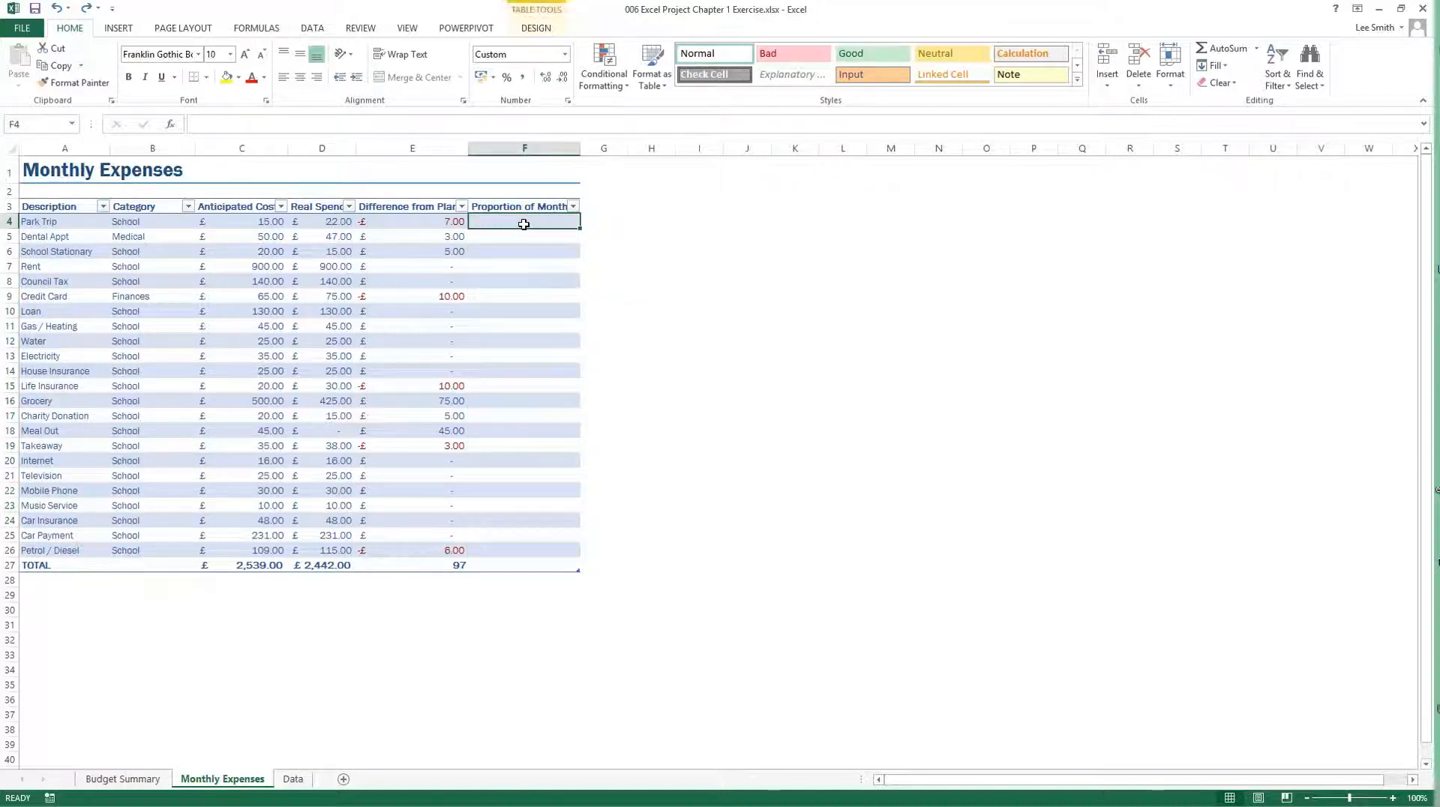
type("=")
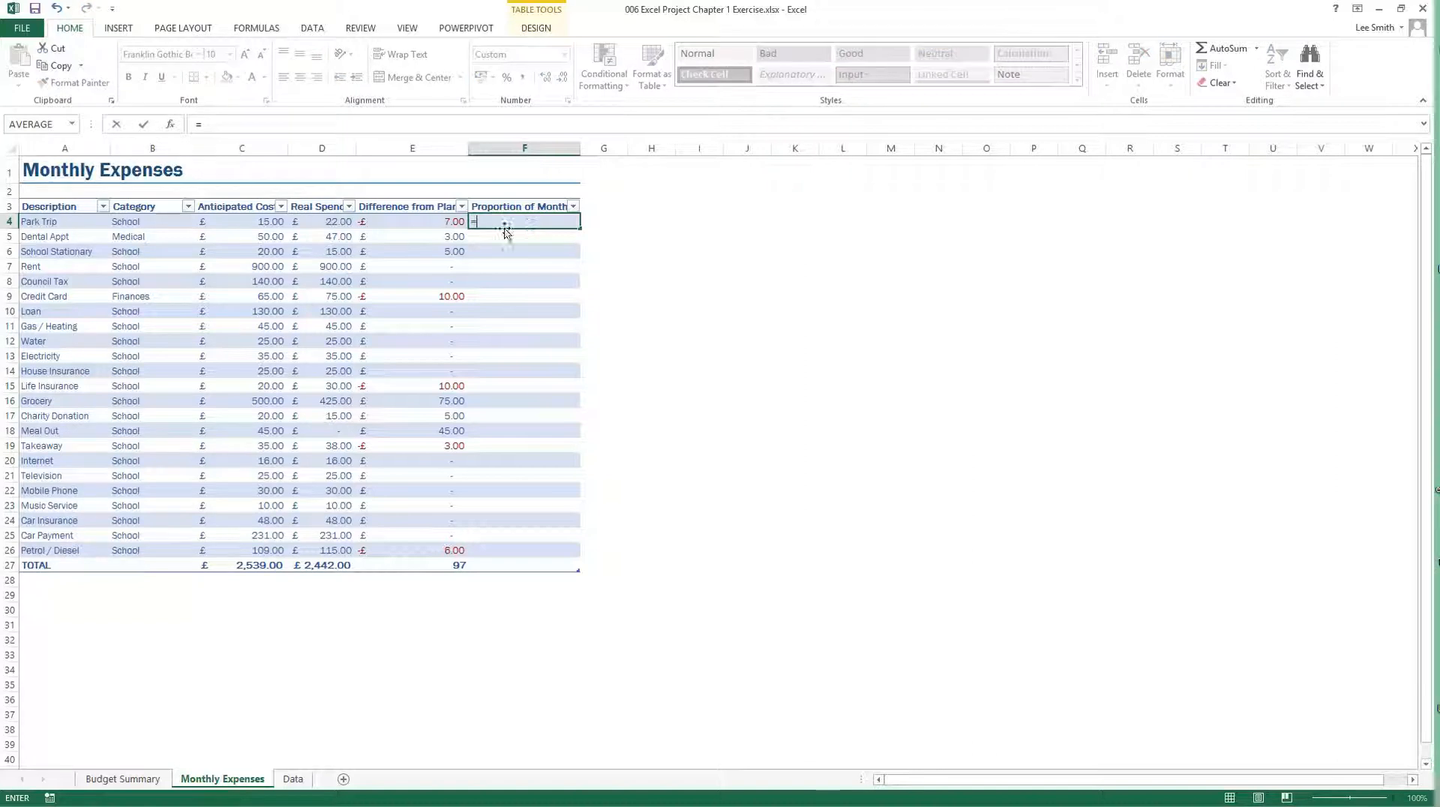
left_click(331, 222)
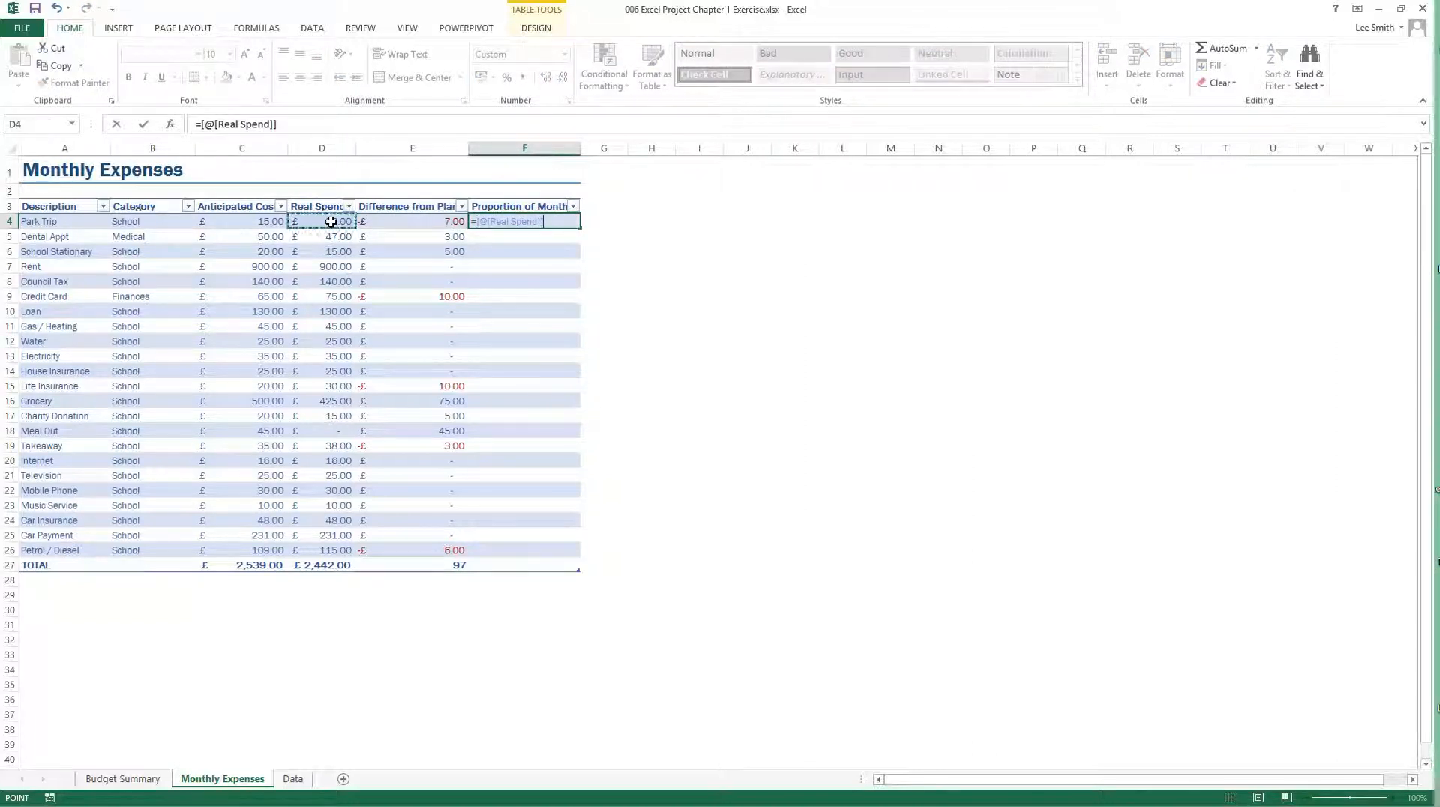
key("Return")
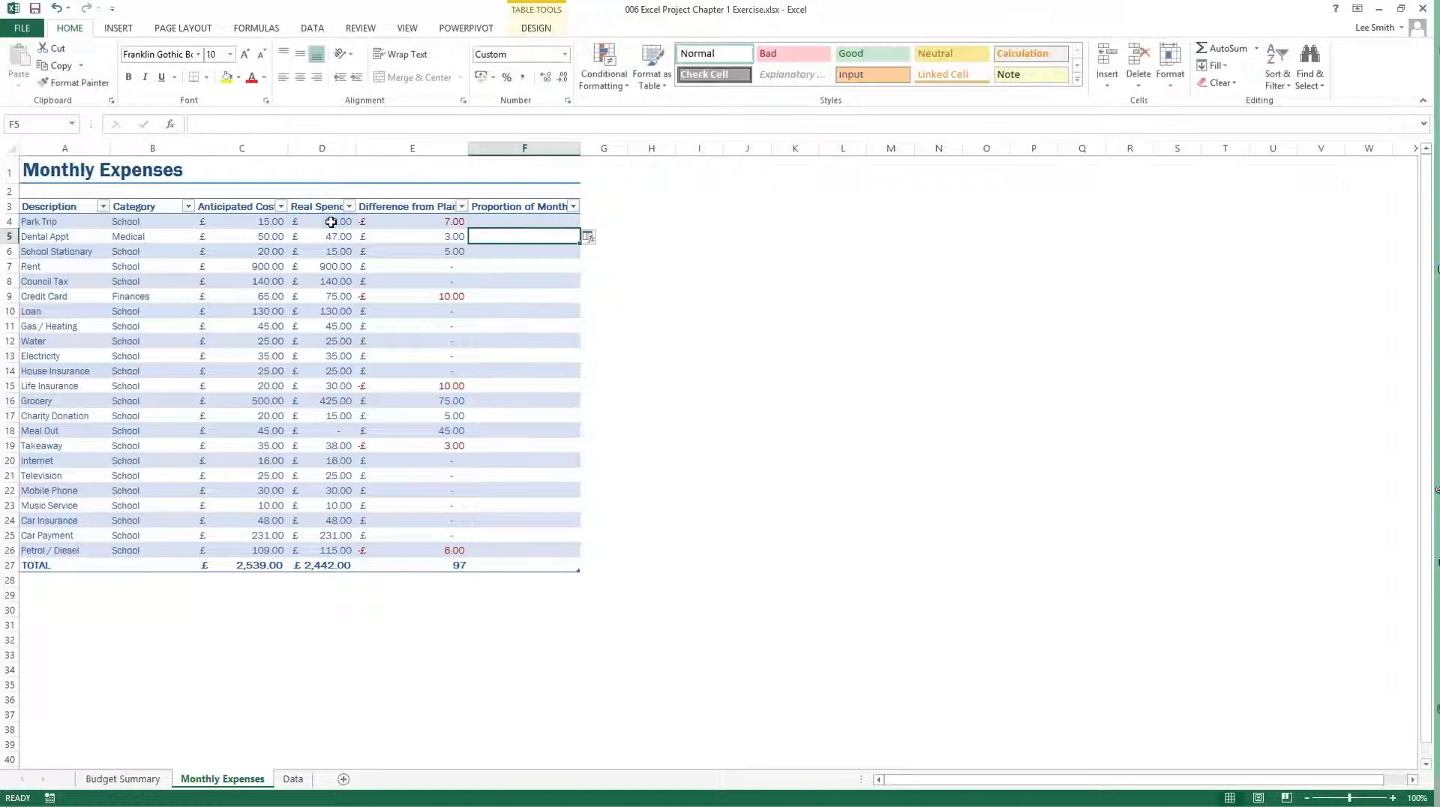
Apply green Solid Fill data bars to F4 and fill the formula and bars down to the Petrol / Diesel row, F26
left_click(504, 222)
left_click(606, 84)
mouse_move(638, 177)
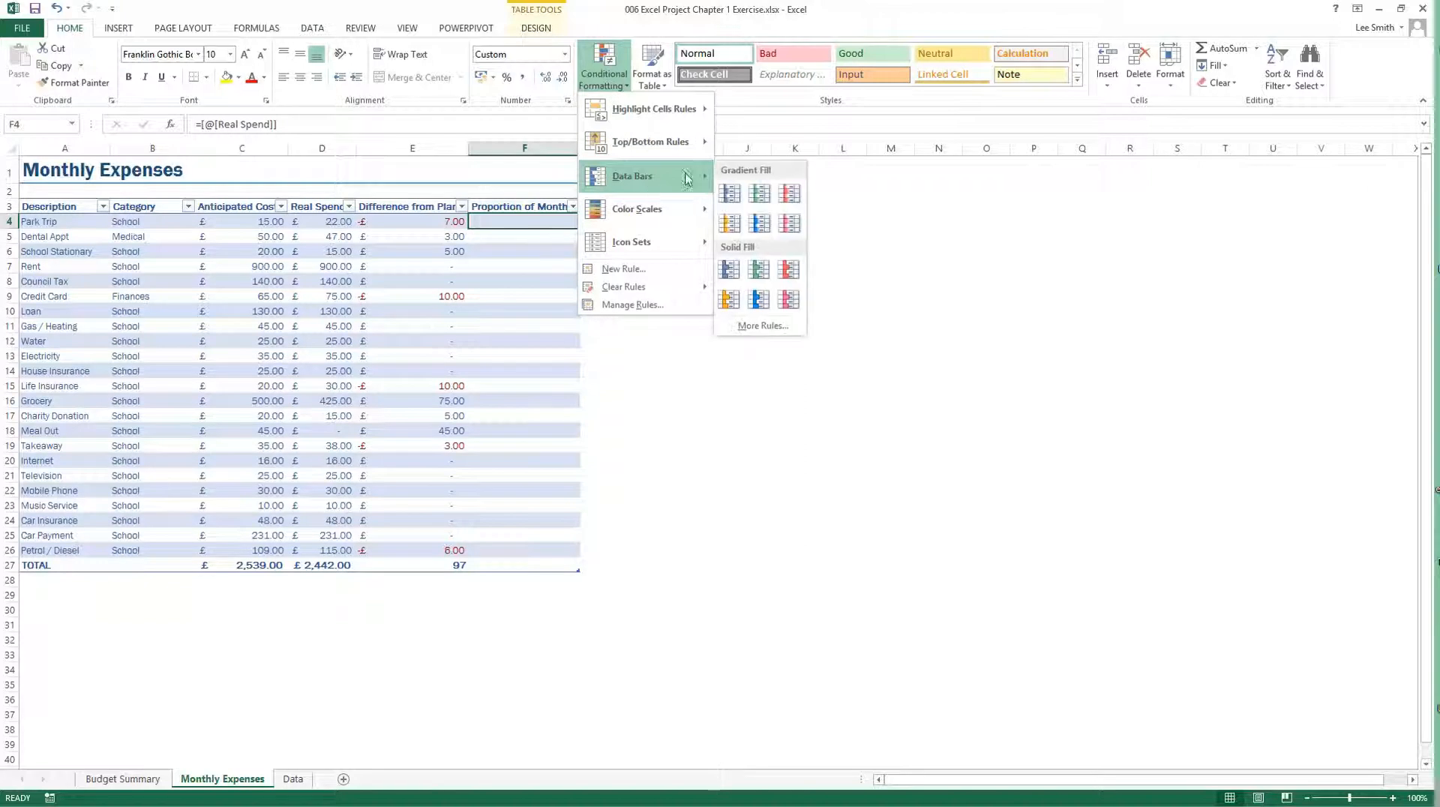
left_click(755, 270)
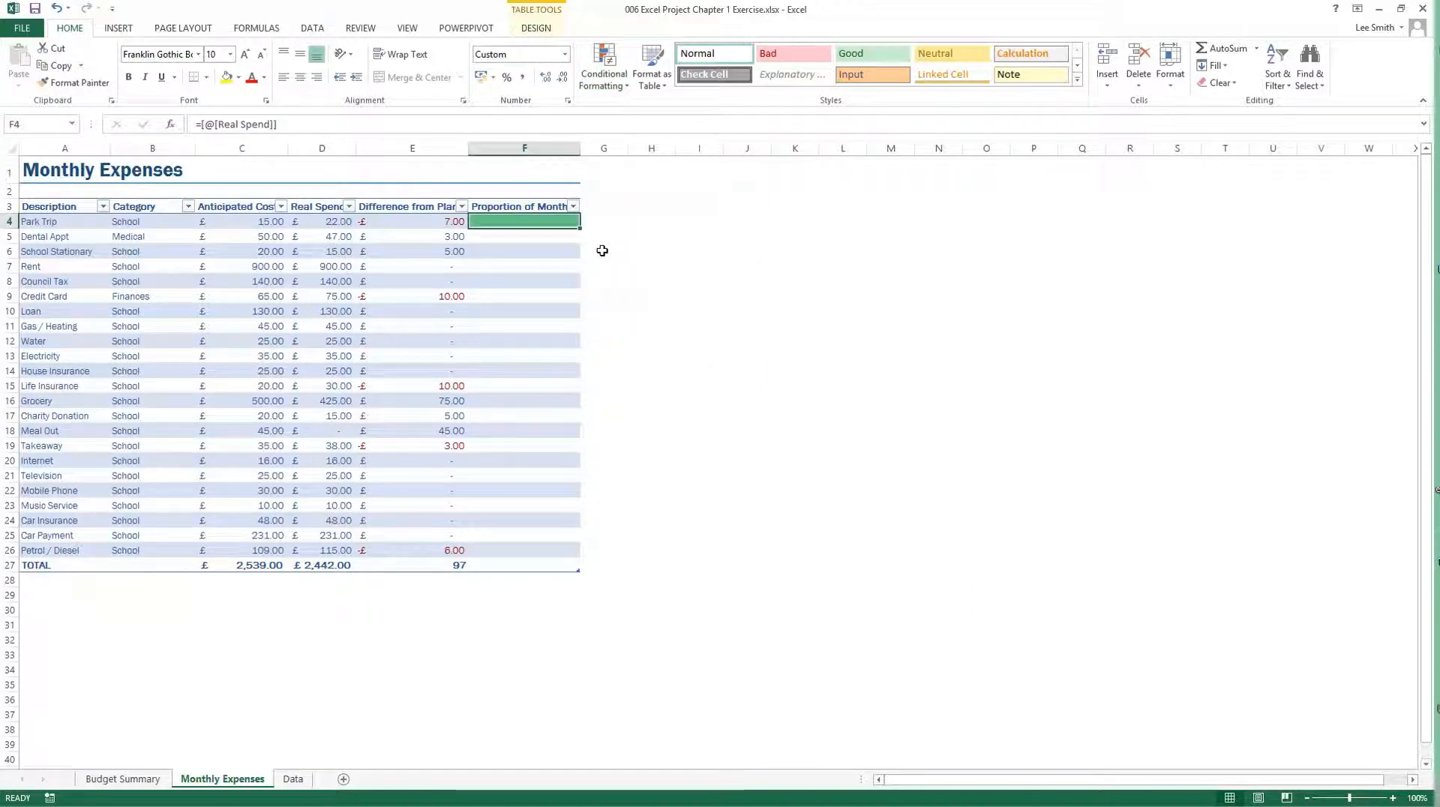
left_click_drag(578, 229, 563, 558)
left_click(649, 471)
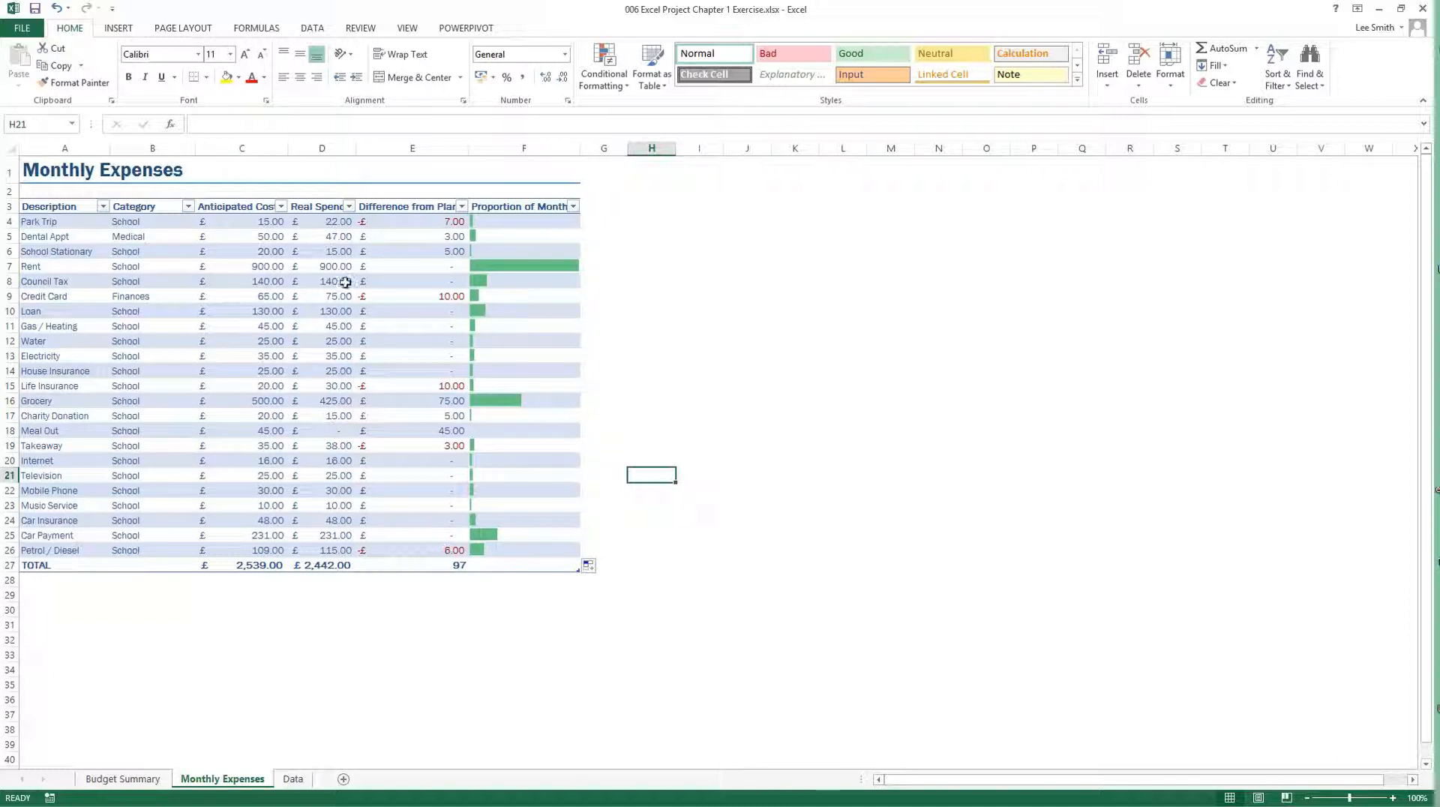
left_click_drag(80, 269, 560, 271)
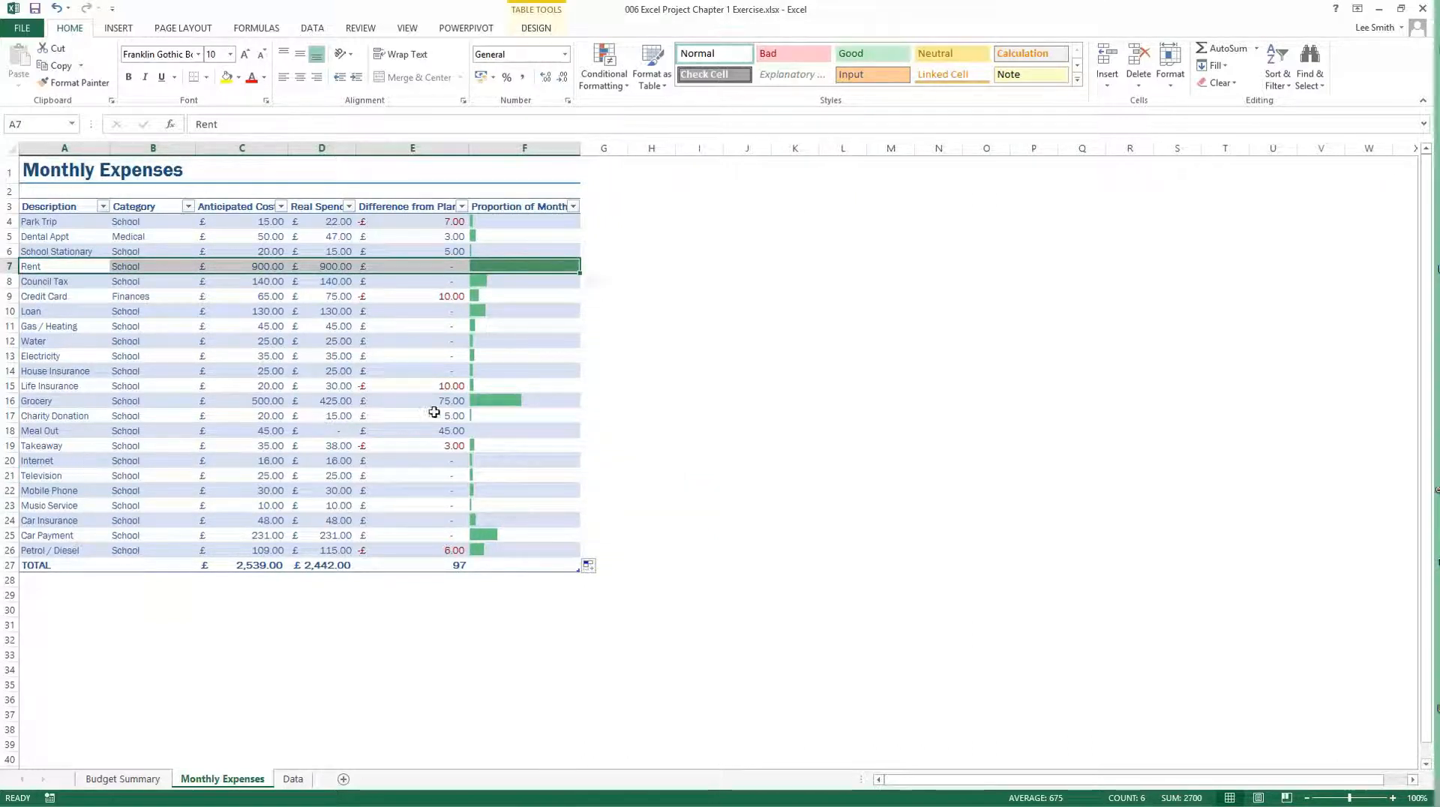
left_click_drag(482, 414, 92, 427)
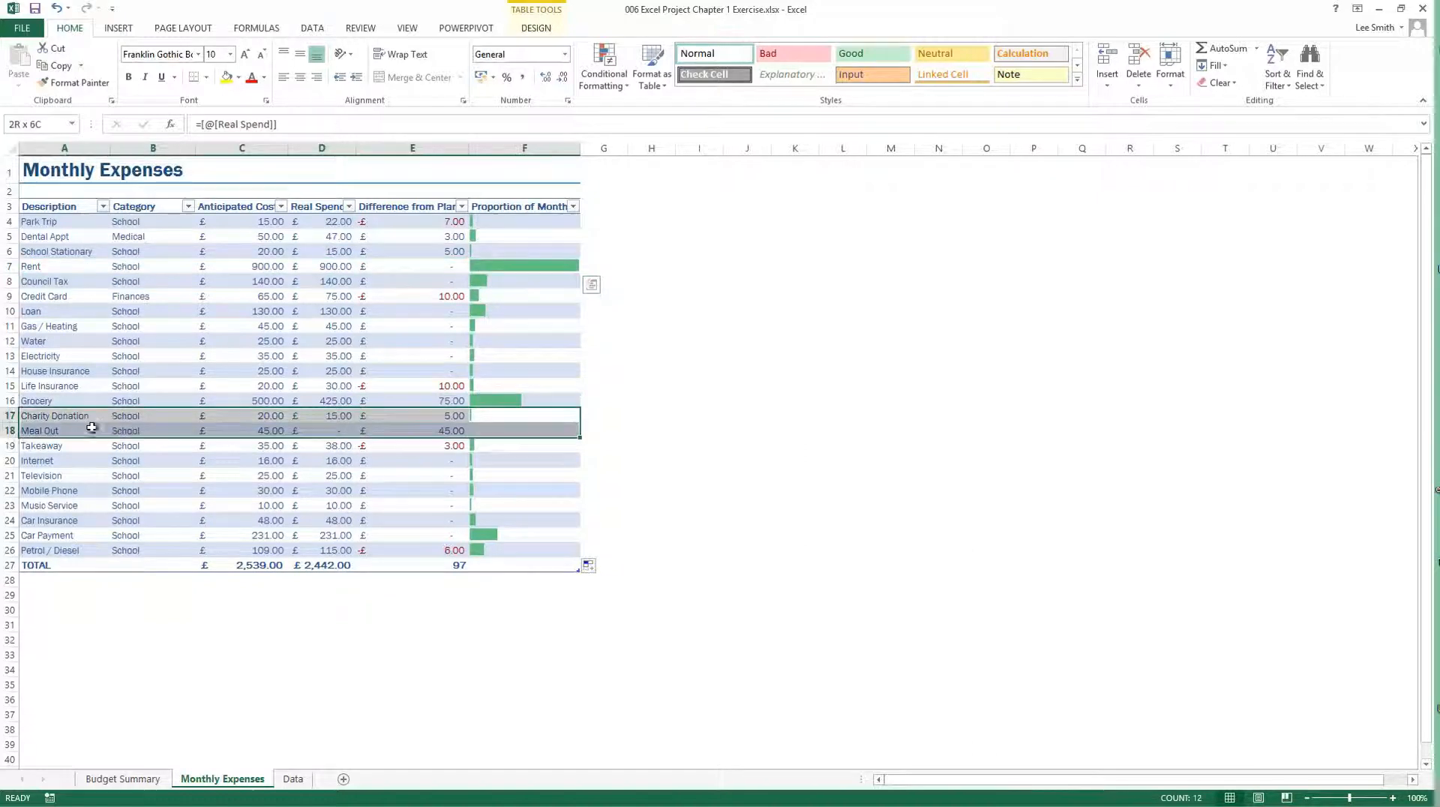
left_click(997, 476)
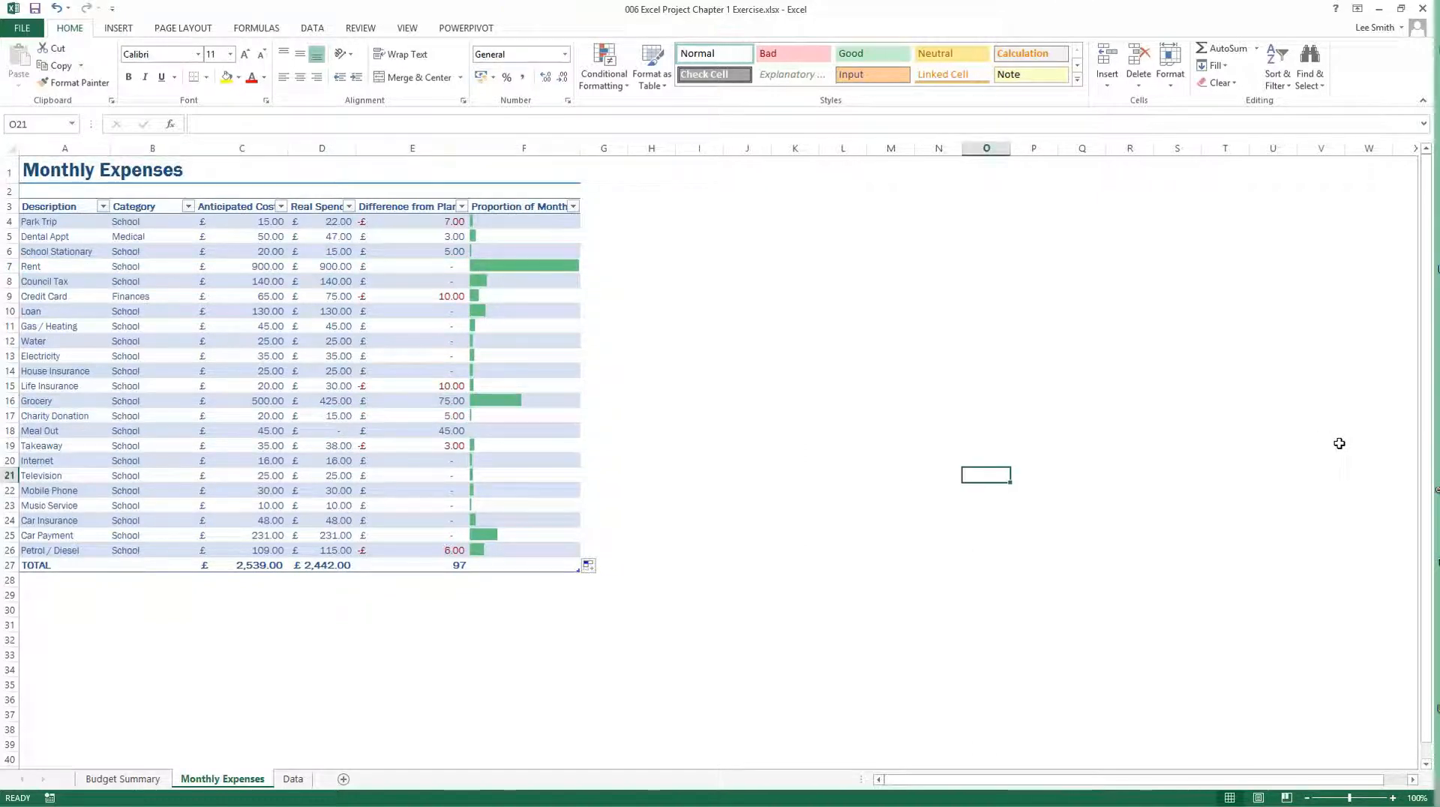